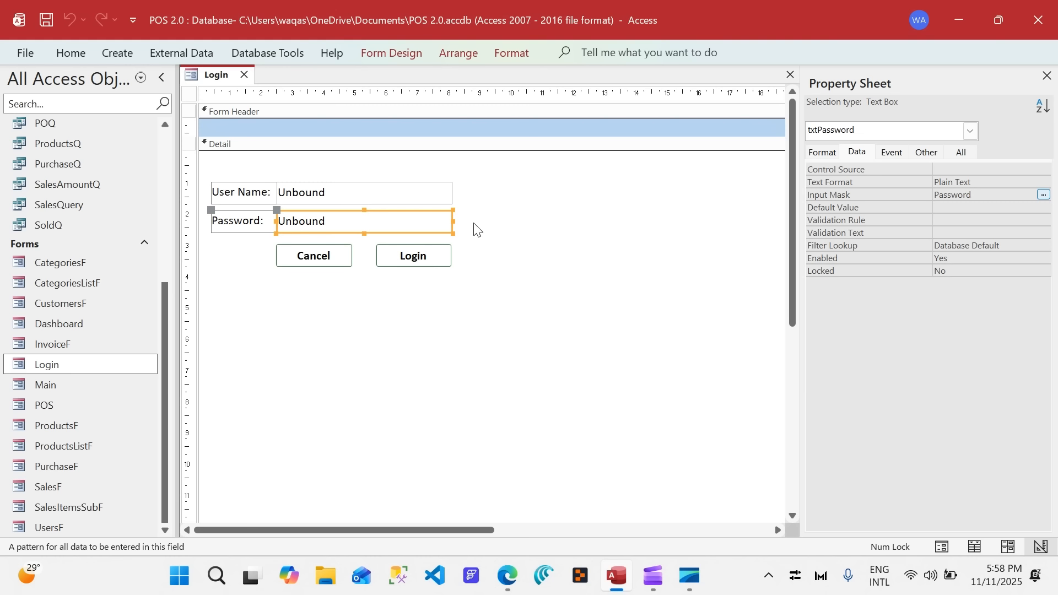
Set the font size of the User Name and Password text boxes to 14.
{"action": "left_click_drag", "start_coordinate": [477, 229], "coordinate": [216, 186]}
{"action": "left_click", "coordinate": [81, 52]}
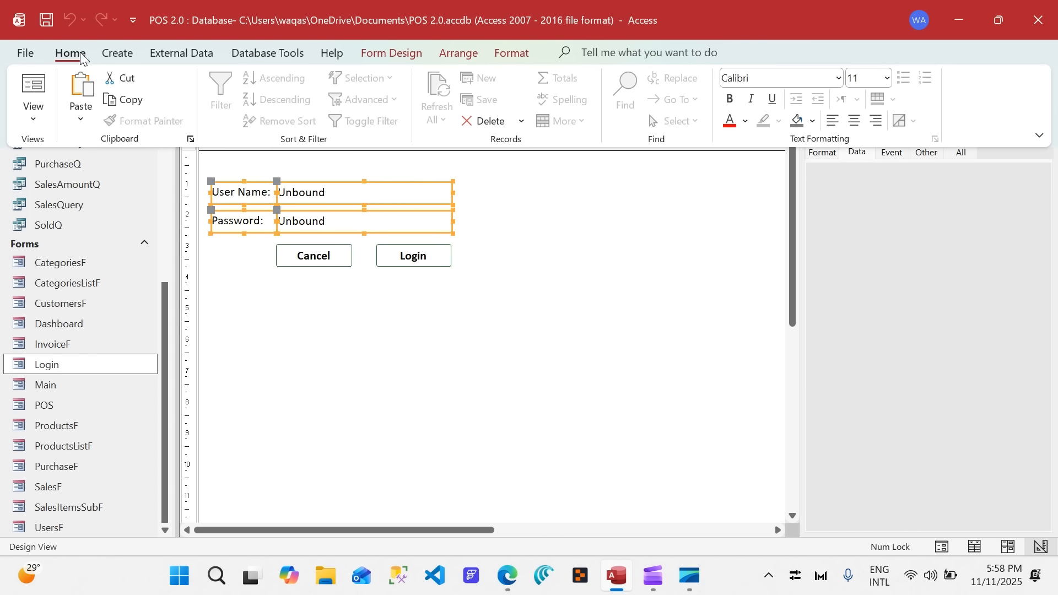
{"action": "left_click", "coordinate": [487, 184]}
{"action": "left_click_drag", "start_coordinate": [488, 184], "coordinate": [470, 193]}
{"action": "left_click_drag", "start_coordinate": [393, 225], "coordinate": [393, 225]}
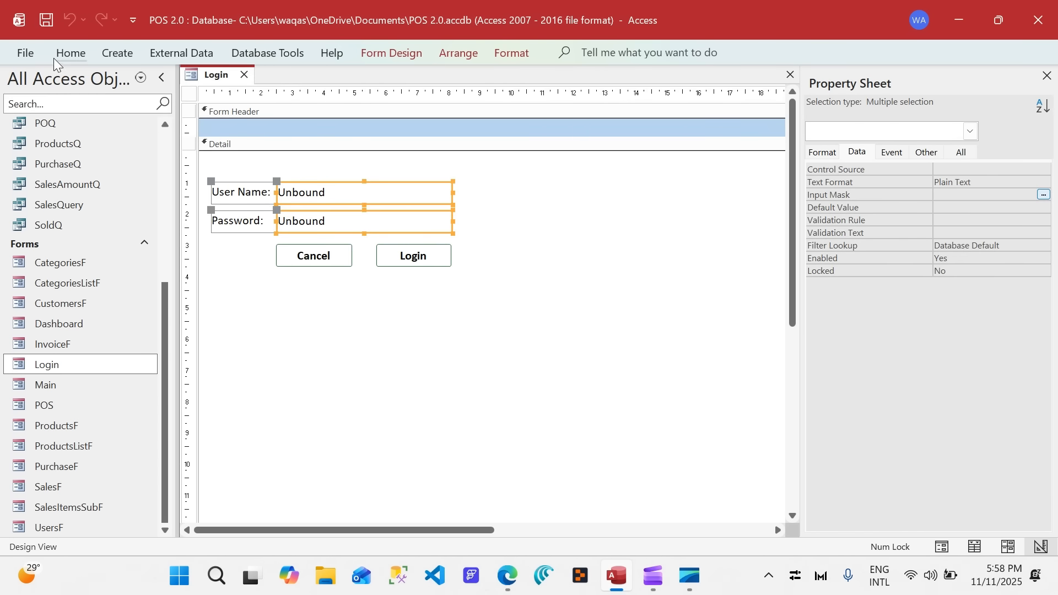
{"action": "left_click", "coordinate": [71, 53]}
{"action": "left_click", "coordinate": [887, 78]}
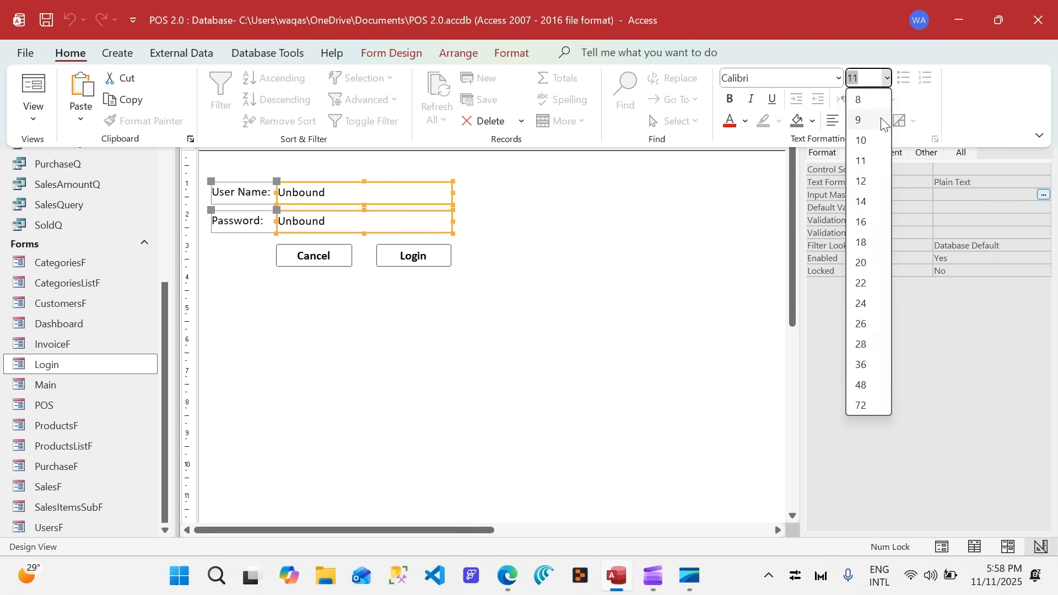
{"action": "left_click", "coordinate": [863, 180]}
{"action": "left_click", "coordinate": [887, 83]}
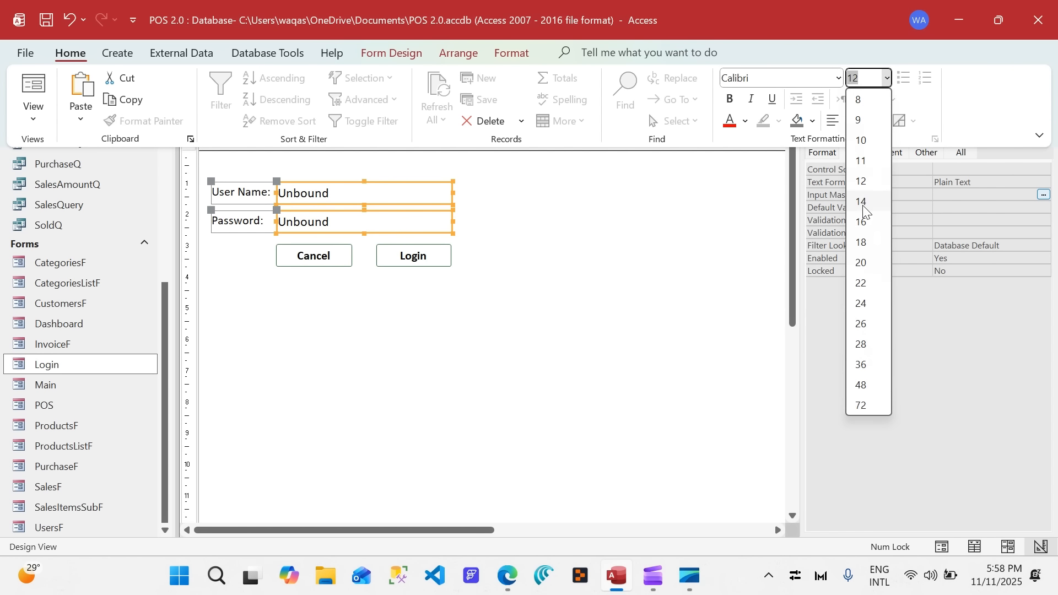
{"action": "left_click", "coordinate": [863, 207]}
{"action": "left_click", "coordinate": [548, 223]}
Move the Cancel and Login buttons lower and set the height of both text boxes and their labels to 0.899 cm.
{"action": "left_click_drag", "start_coordinate": [533, 246], "coordinate": [324, 274]}
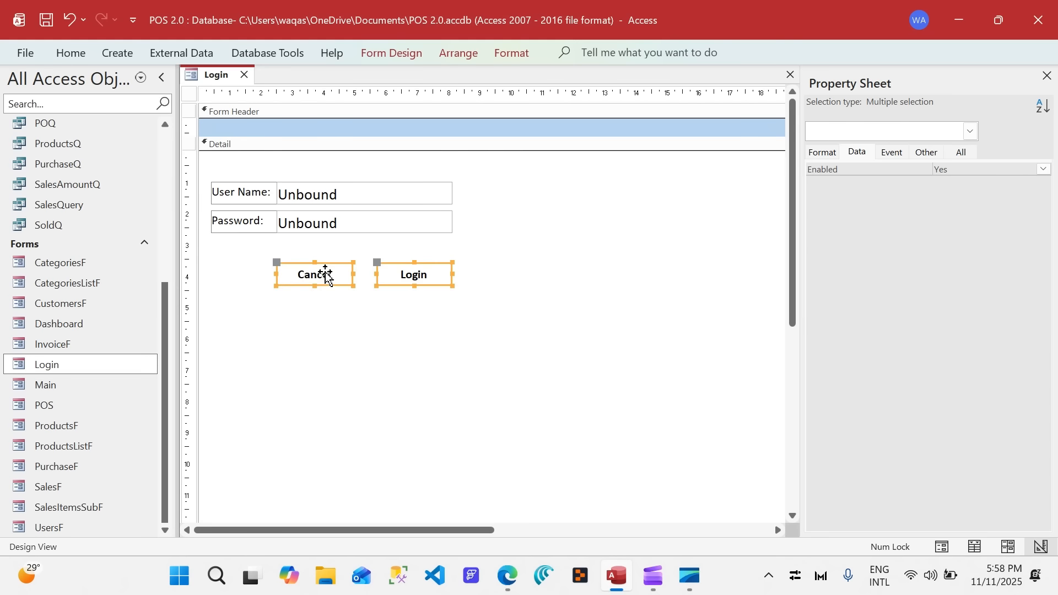
{"action": "left_click_drag", "start_coordinate": [487, 227], "coordinate": [241, 204]}
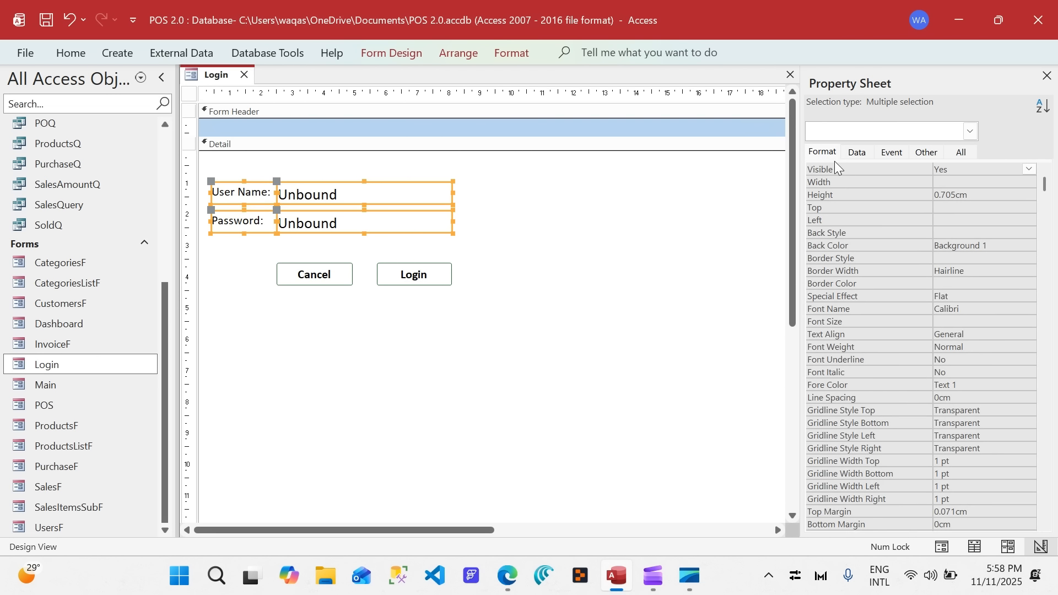
{"action": "left_click", "coordinate": [955, 195]}
{"action": "key", "text": "BackSpace"}
{"action": "key", "text": "BackSpace"}
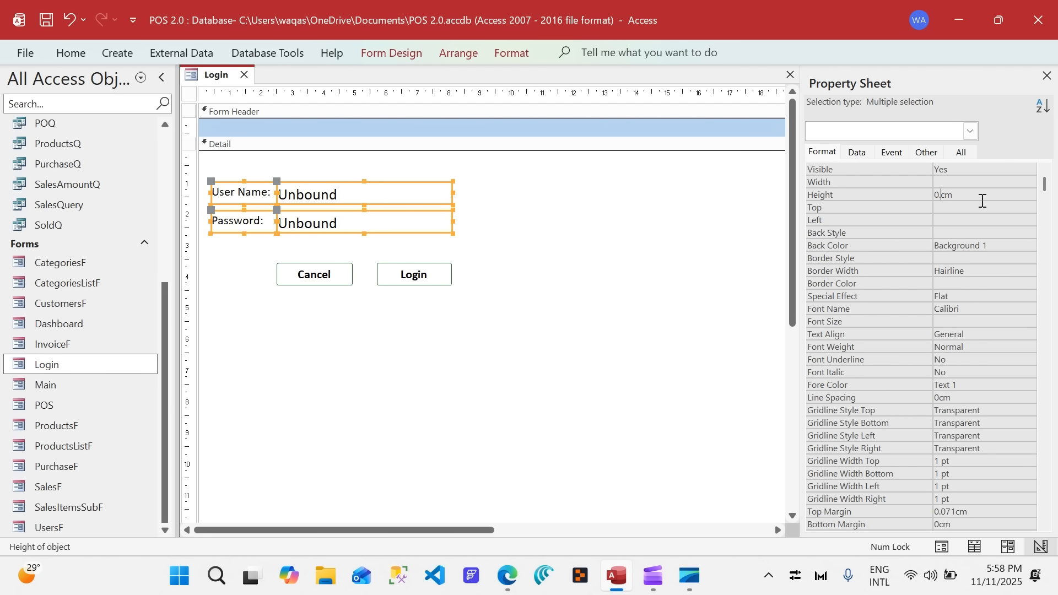
{"action": "type", "text": "899"}
{"action": "key", "text": "Return"}
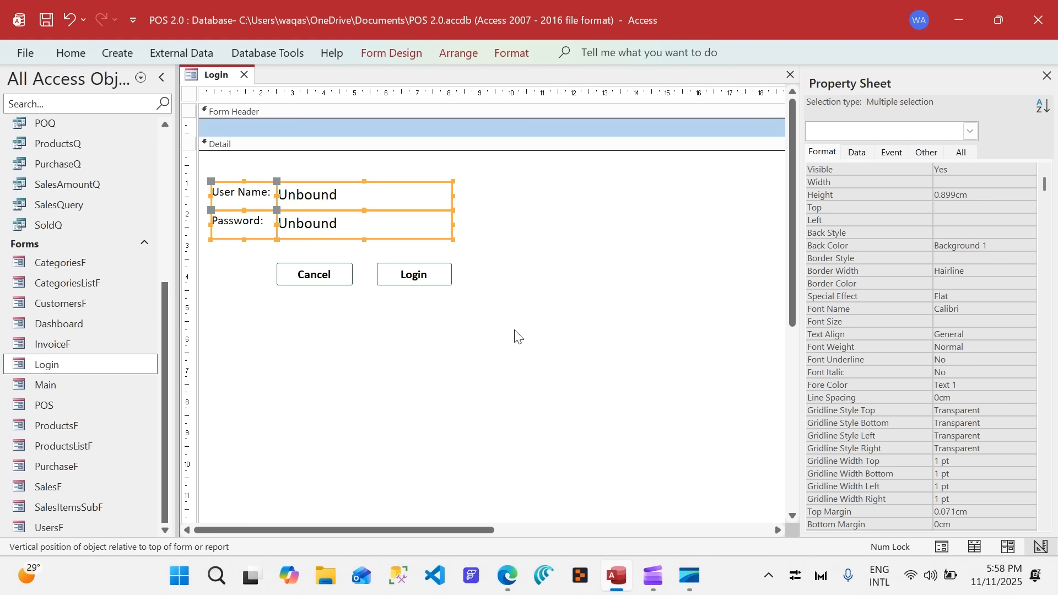
{"action": "left_click", "coordinate": [542, 326]}
Set the top margin of the User Name and Password labels to 0.25 cm.
{"action": "left_click_drag", "start_coordinate": [251, 177], "coordinate": [252, 235]}
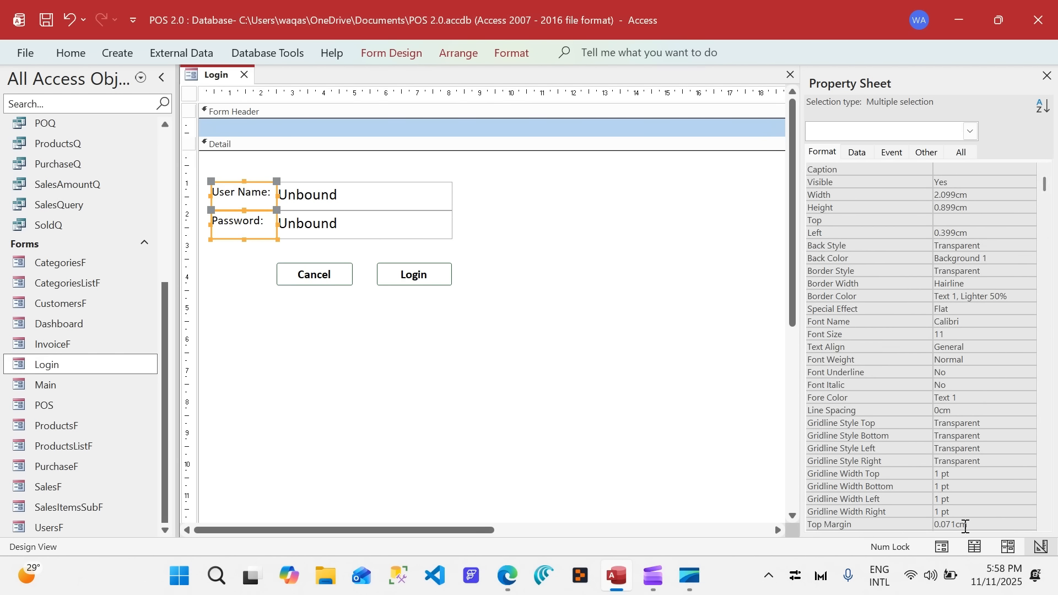
{"action": "left_click", "coordinate": [962, 525]}
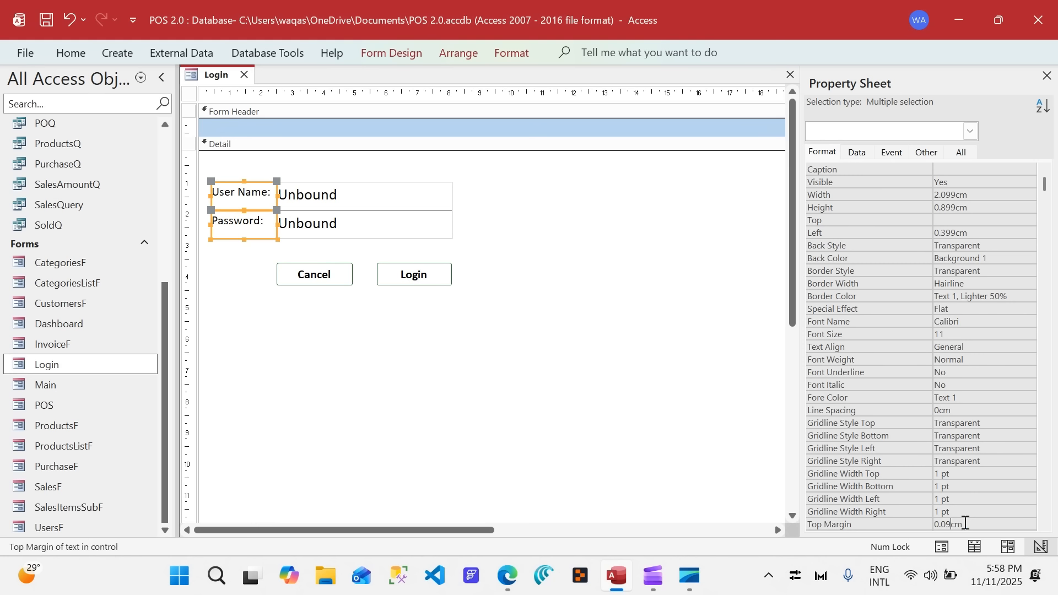
{"action": "key", "text": "Down"}
{"action": "left_click", "coordinate": [964, 512]}
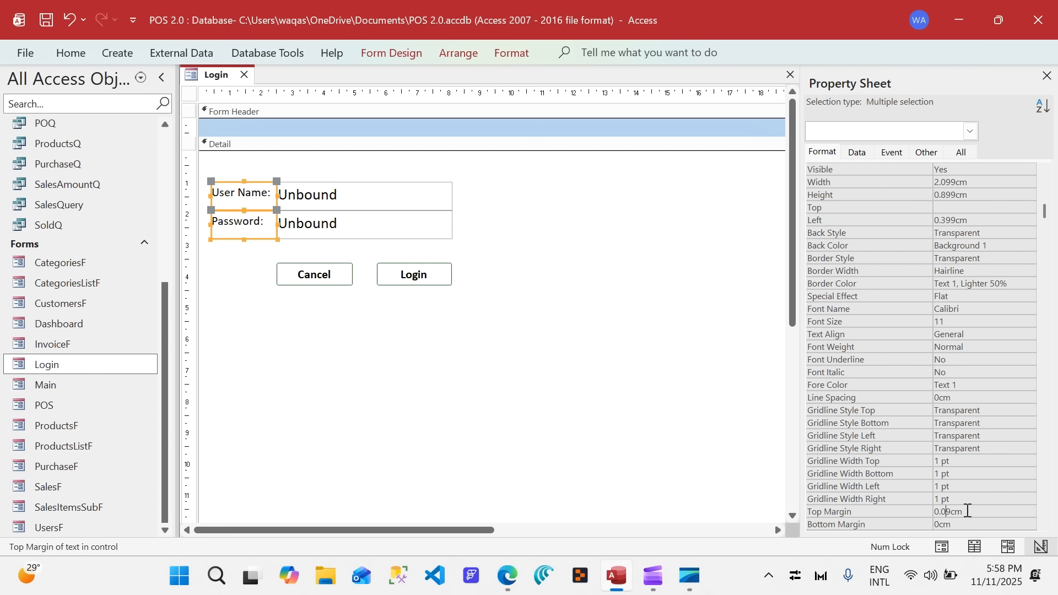
{"action": "key", "text": "BackSpace"}
{"action": "type", "text": "1"}
{"action": "key", "text": "Return"}
{"action": "key", "text": "Up"}
{"action": "type", "text": "0"}
{"action": "key", "text": "Return"}
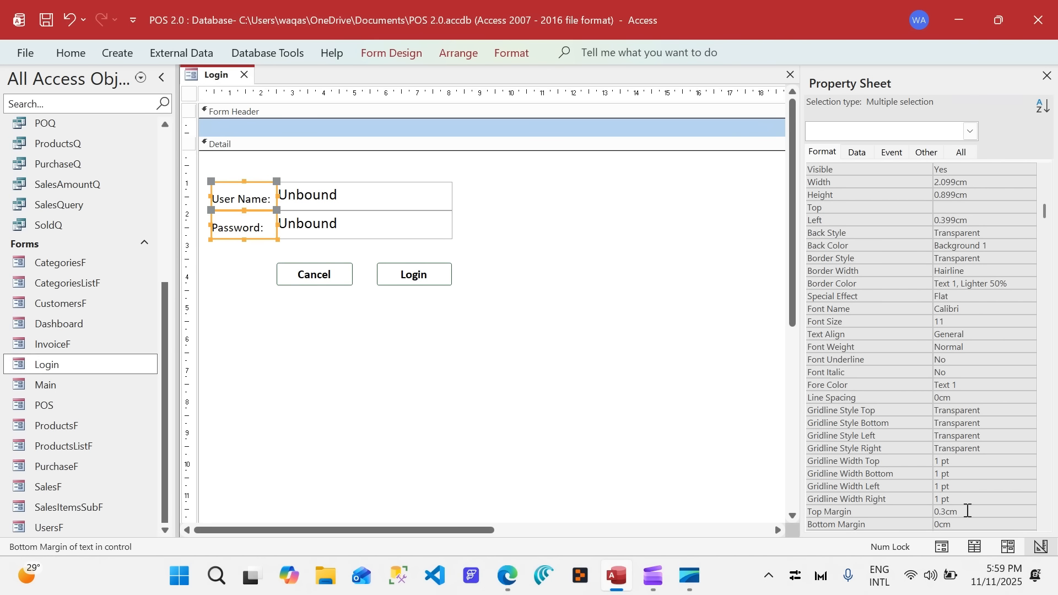
{"action": "key", "text": "Up"}
{"action": "type", "text": "0."}
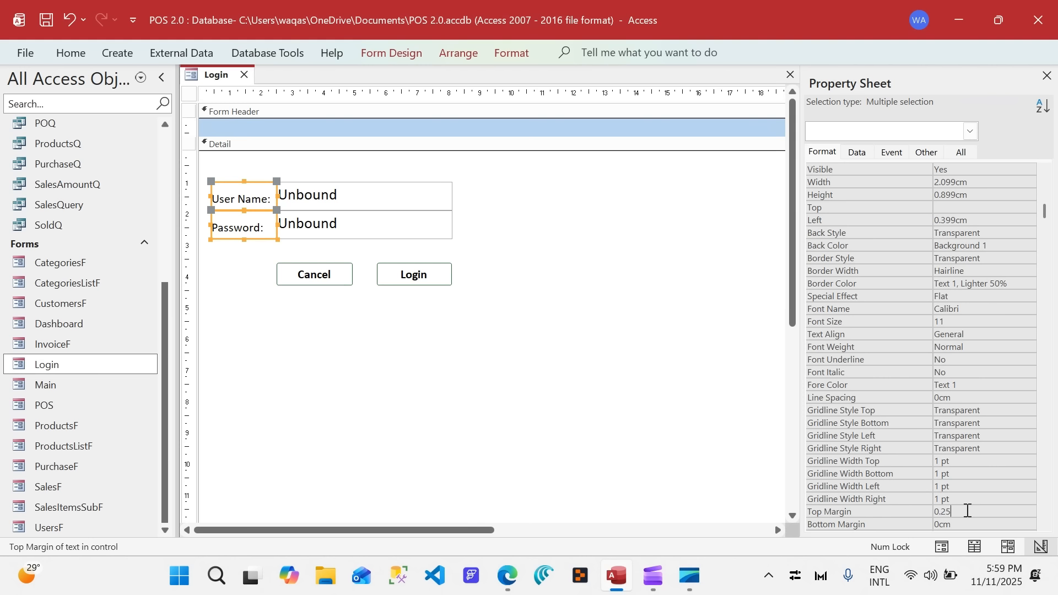
{"action": "key", "text": "Return"}
{"action": "left_click", "coordinate": [571, 421]}
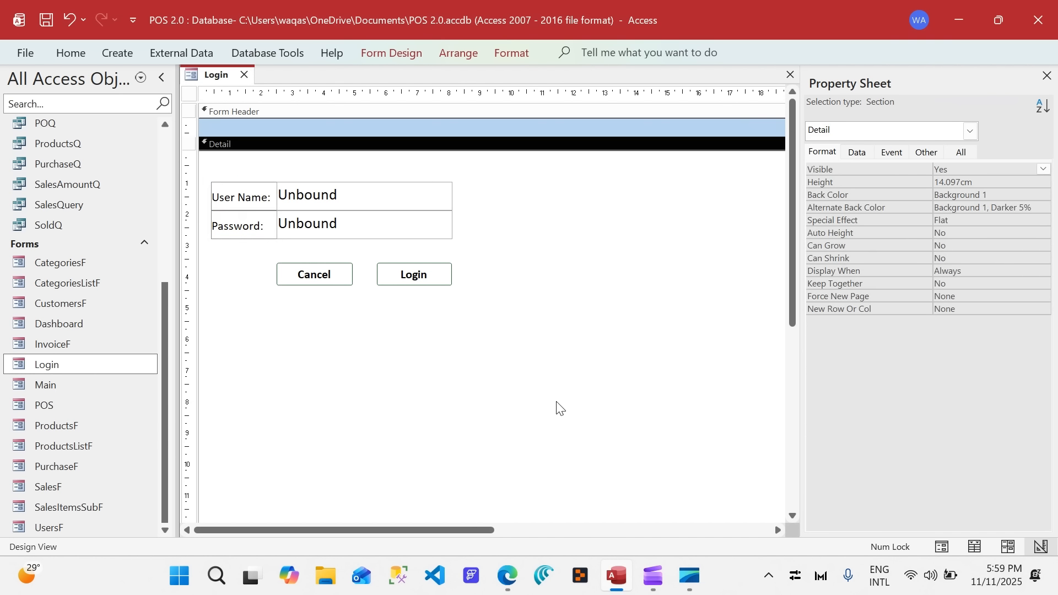
Arrange the User Name and Password labels and text boxes in a stacked layout.
{"action": "left_click", "coordinate": [324, 215]}
{"action": "left_click_drag", "start_coordinate": [546, 247], "coordinate": [243, 198]}
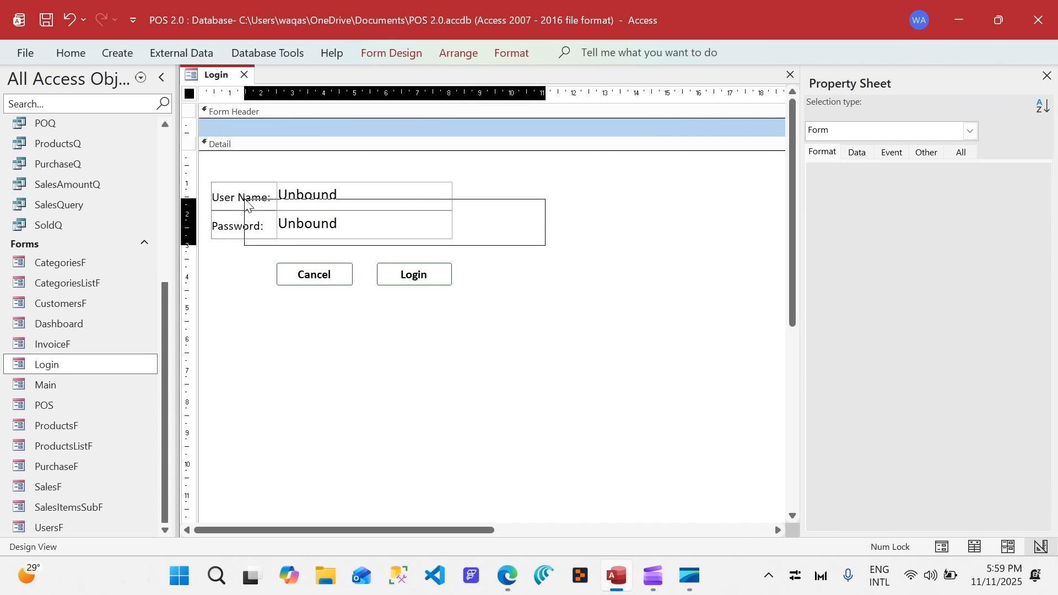
{"action": "right_click", "coordinate": [244, 199]}
{"action": "mouse_move", "coordinate": [329, 248]}
{"action": "left_click", "coordinate": [459, 264]}
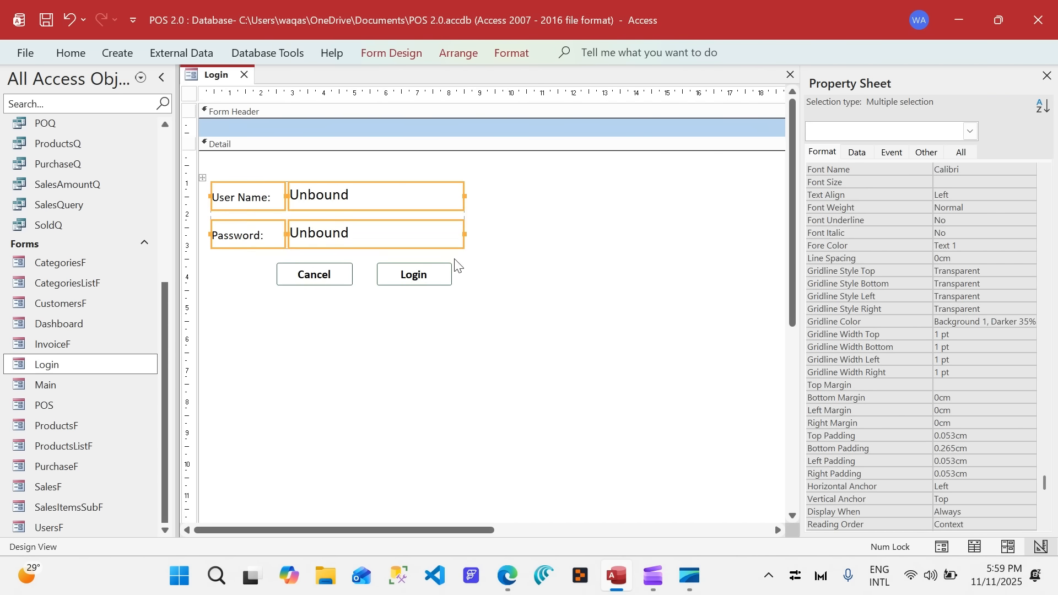
Apply Narrow control padding to the stacked User Name and Password controls.
{"action": "left_click", "coordinate": [482, 59]}
{"action": "left_click", "coordinate": [748, 177]}
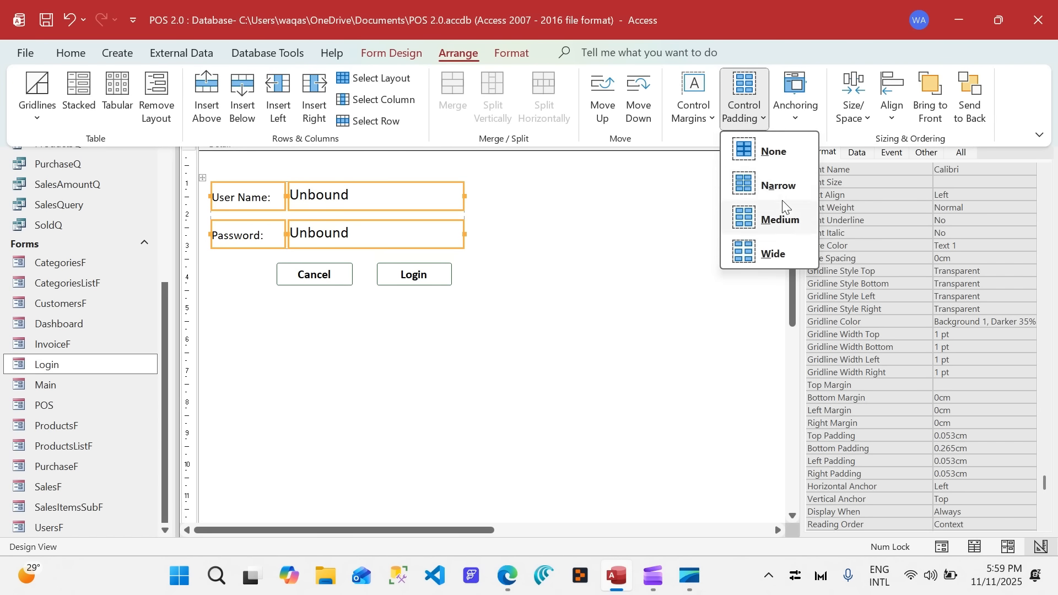
{"action": "left_click", "coordinate": [783, 183]}
{"action": "left_click", "coordinate": [473, 275]}
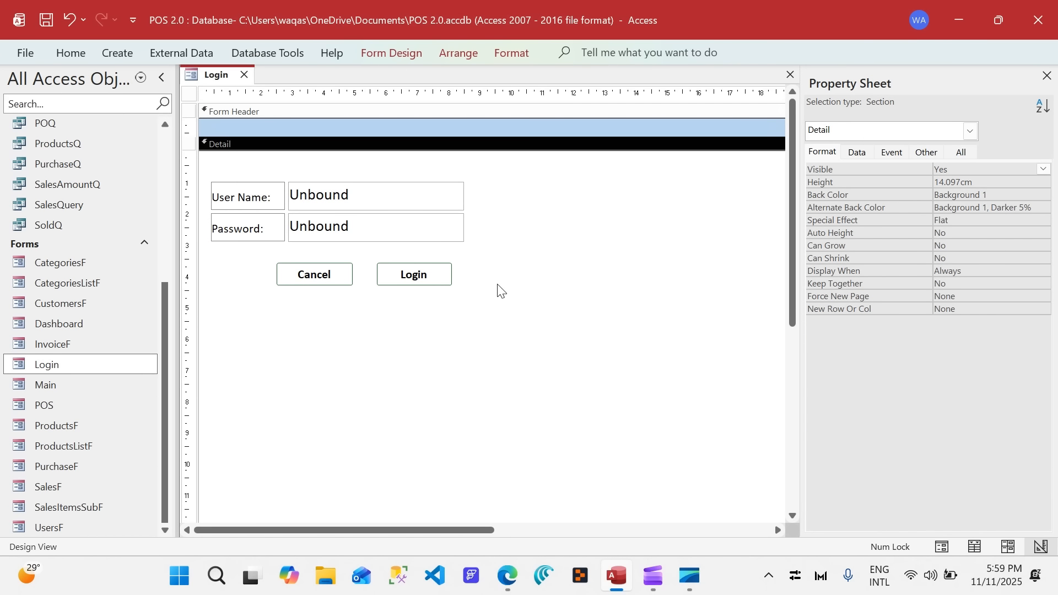
Align the Cancel and Login buttons beneath the Password text box and widen each to about 2.7 cm.
{"action": "left_click_drag", "start_coordinate": [498, 282], "coordinate": [319, 264]}
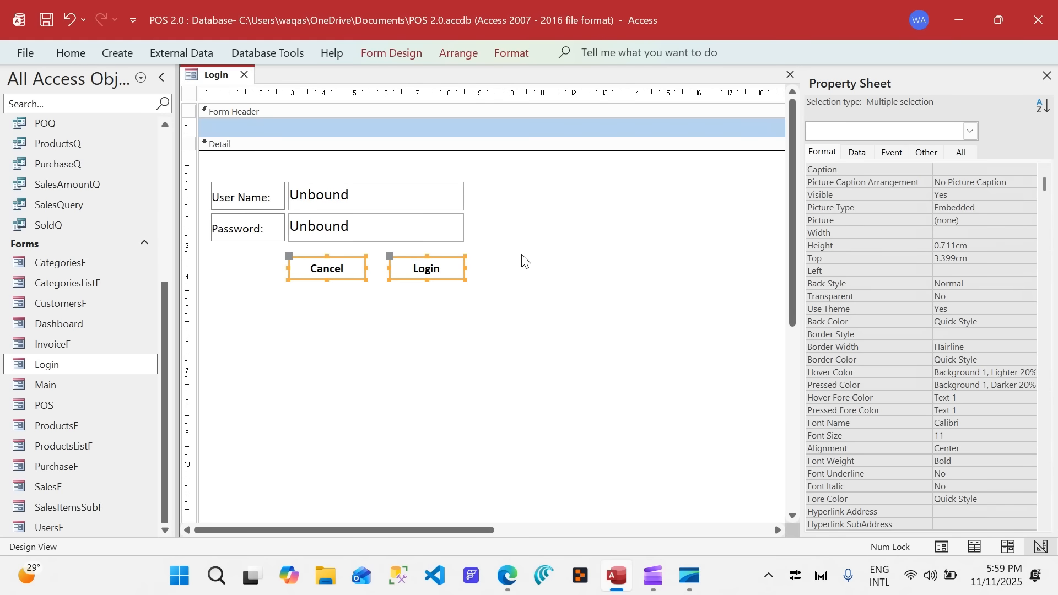
{"action": "left_click", "coordinate": [522, 260]}
{"action": "left_click", "coordinate": [322, 267]}
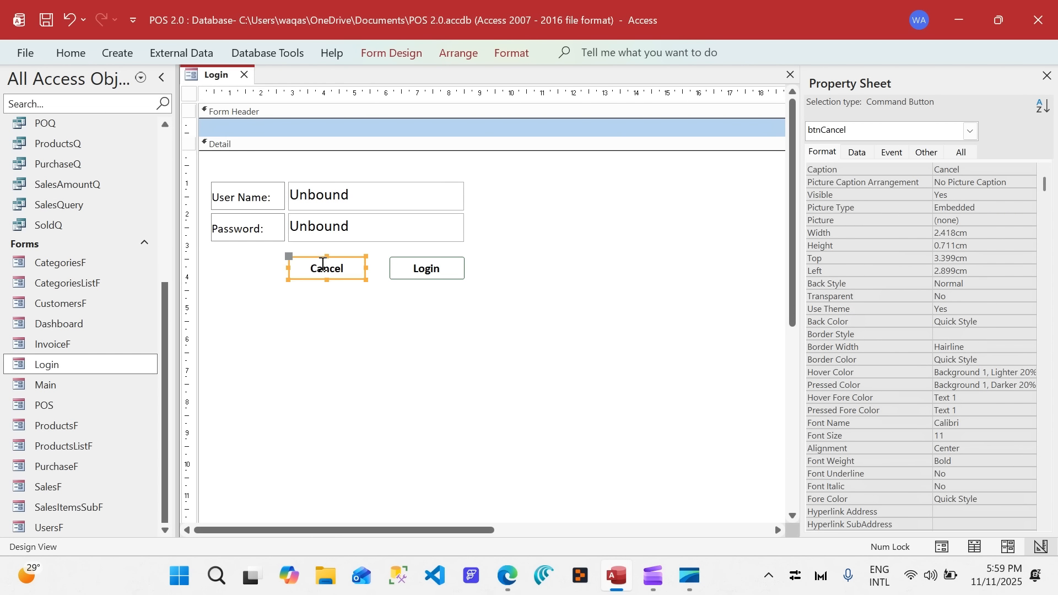
{"action": "left_click", "coordinate": [419, 271]}
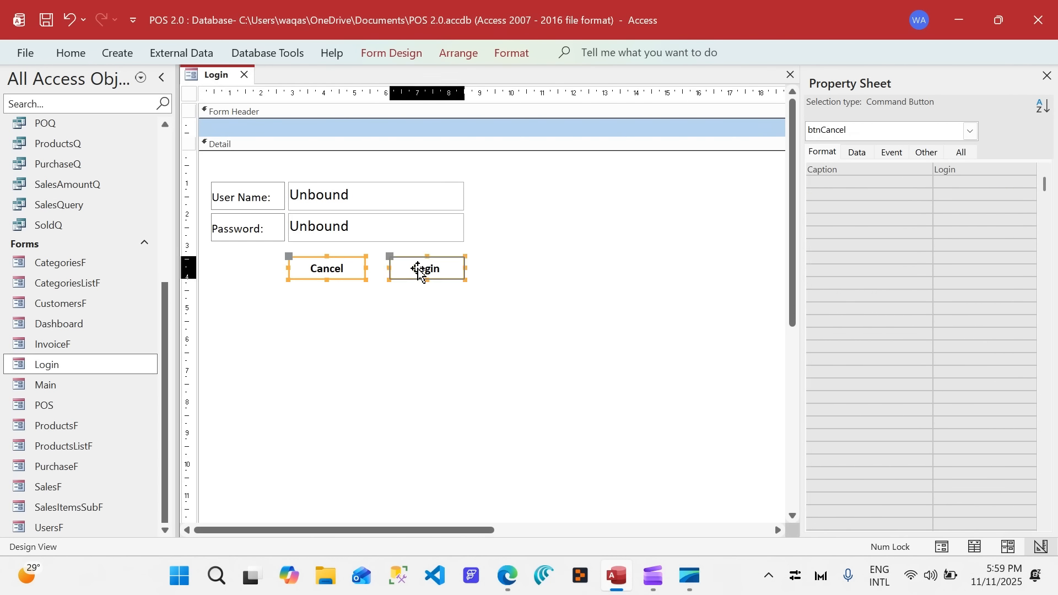
{"action": "left_click", "coordinate": [501, 279]}
{"action": "left_click", "coordinate": [435, 273]}
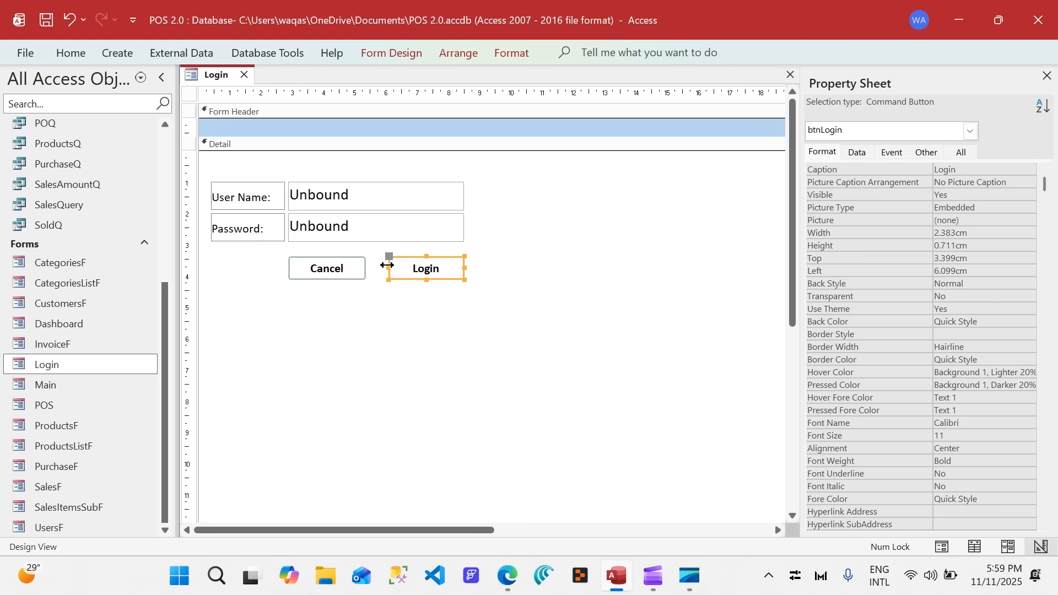
{"action": "left_click_drag", "start_coordinate": [389, 267], "coordinate": [374, 267]}
{"action": "left_click", "coordinate": [364, 268]}
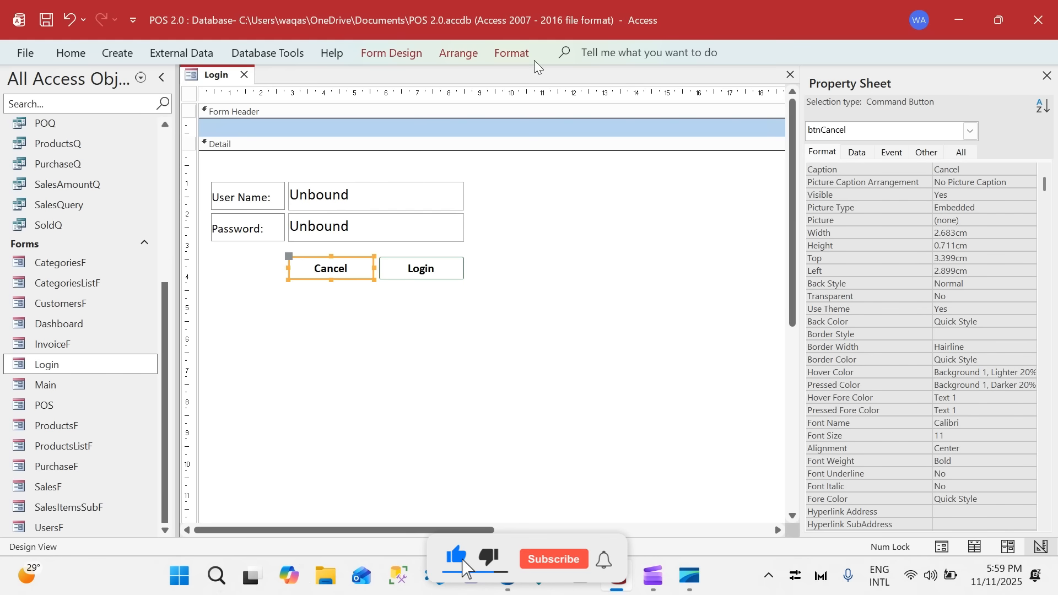
Fill the Cancel button with the light pink standard colour #F9EDED.
{"action": "left_click", "coordinate": [515, 54]}
{"action": "left_click", "coordinate": [794, 78]}
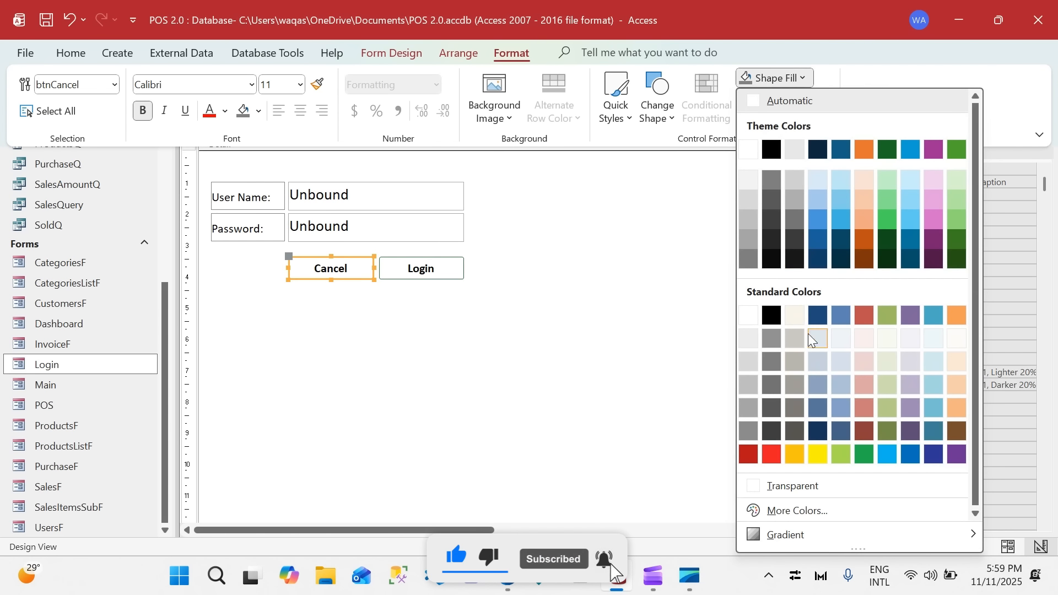
{"action": "left_click", "coordinate": [864, 338]}
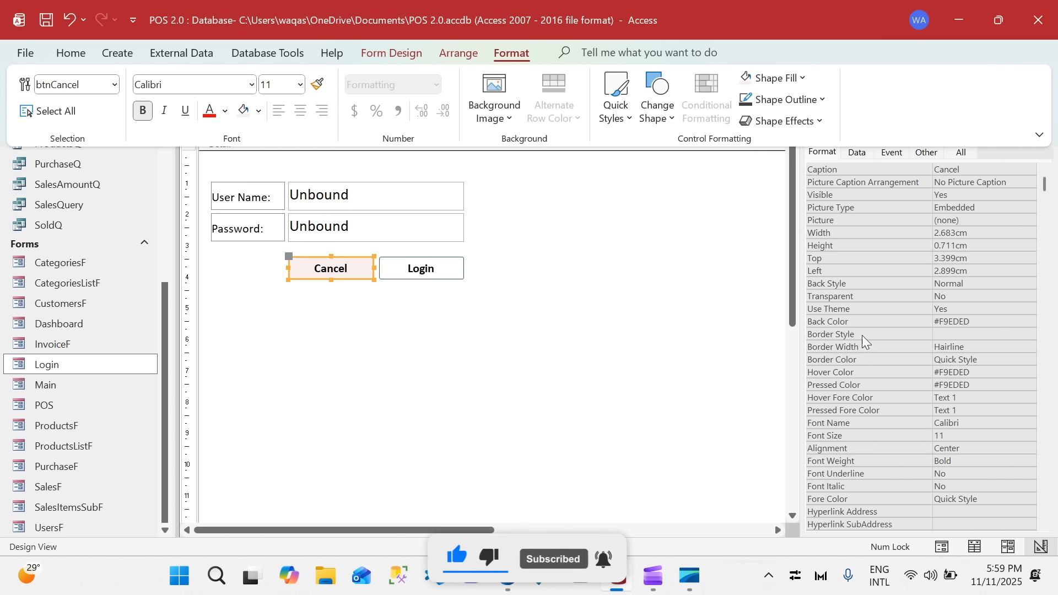
Fill the Login button with the light blue theme colour Text 2, Lighter 75%.
{"action": "left_click", "coordinate": [427, 268]}
{"action": "left_click", "coordinate": [512, 53]}
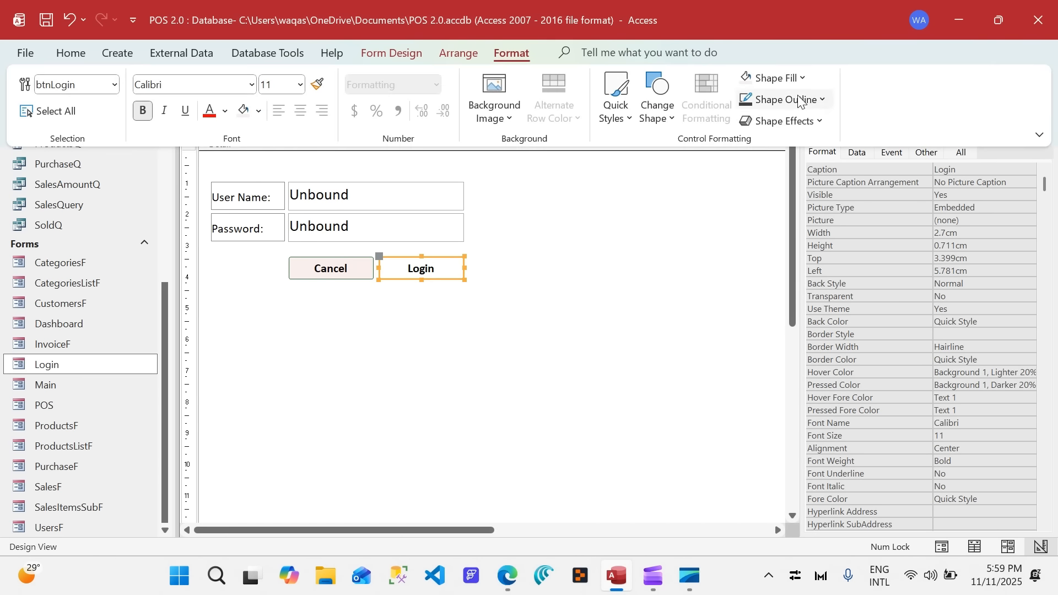
{"action": "left_click", "coordinate": [788, 83]}
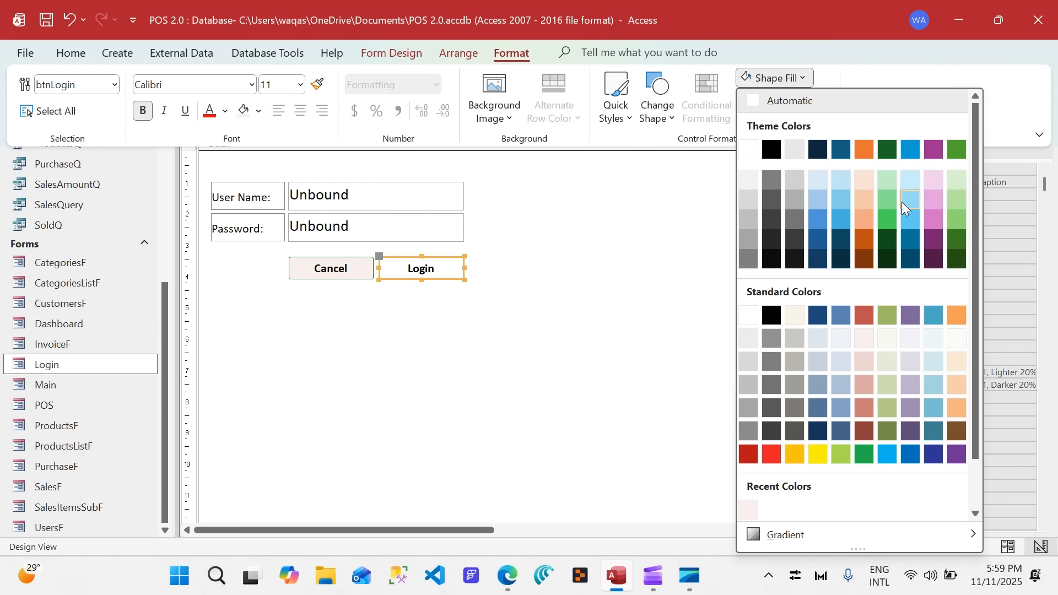
{"action": "left_click", "coordinate": [841, 220]}
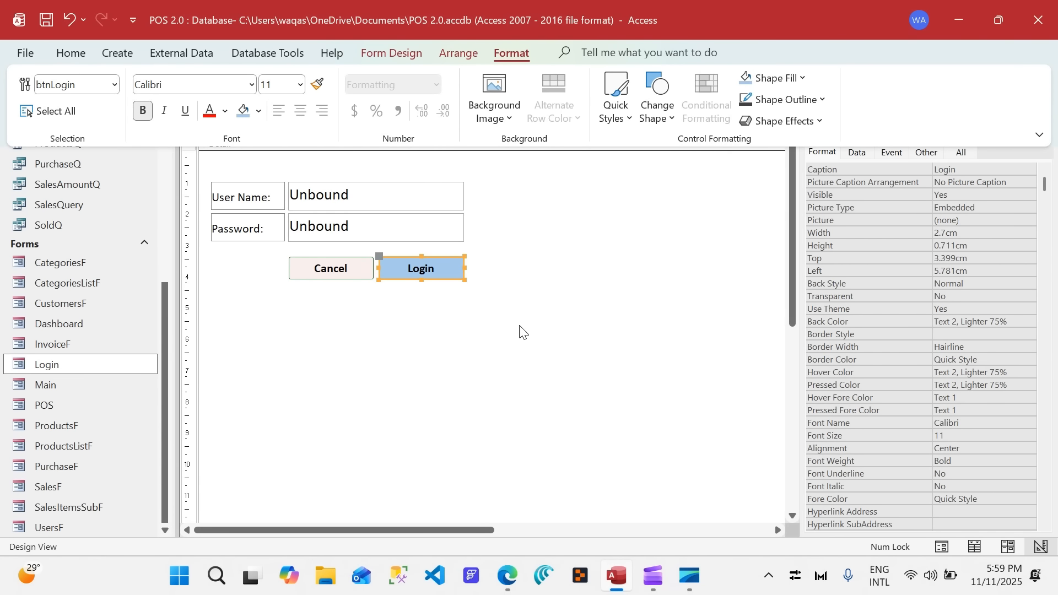
Assign the built-in Key picture to the Login button.
{"action": "left_click", "coordinate": [827, 157]}
{"action": "left_click", "coordinate": [967, 220]}
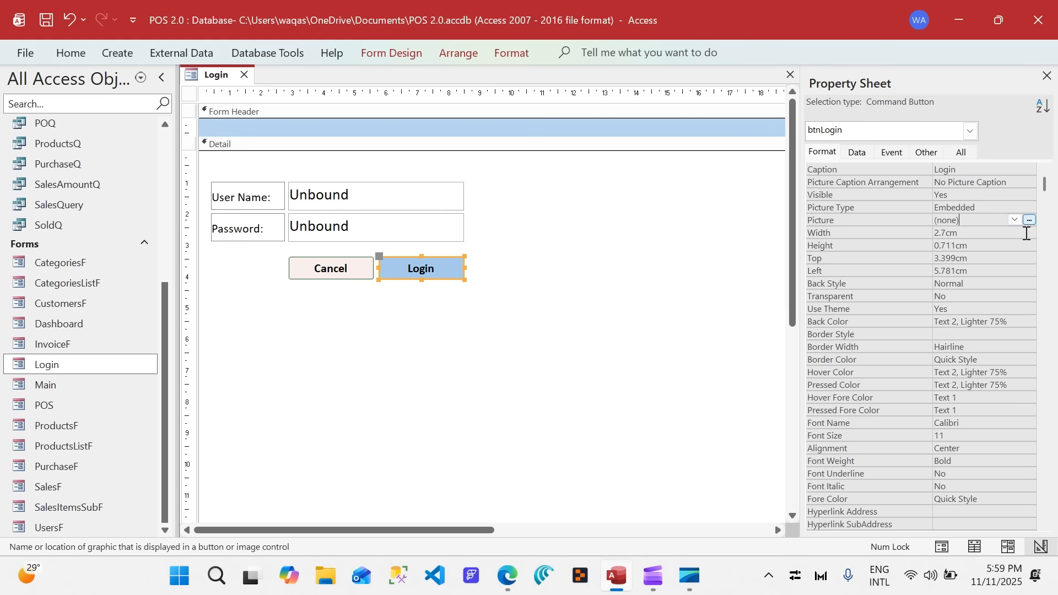
{"action": "left_click", "coordinate": [1031, 220]}
{"action": "left_click", "coordinate": [489, 230]}
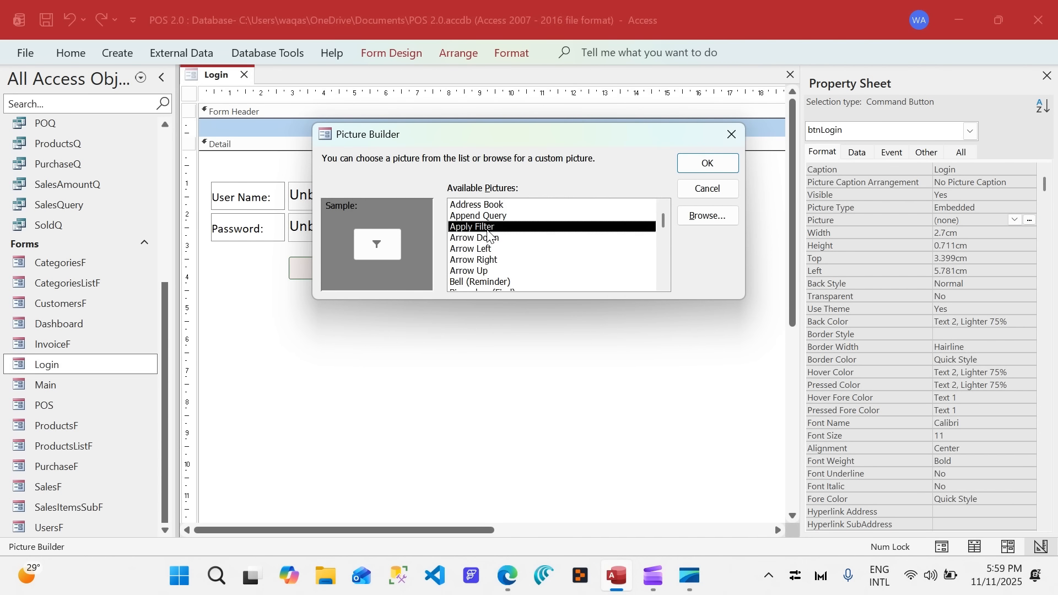
{"action": "key", "text": "k"}
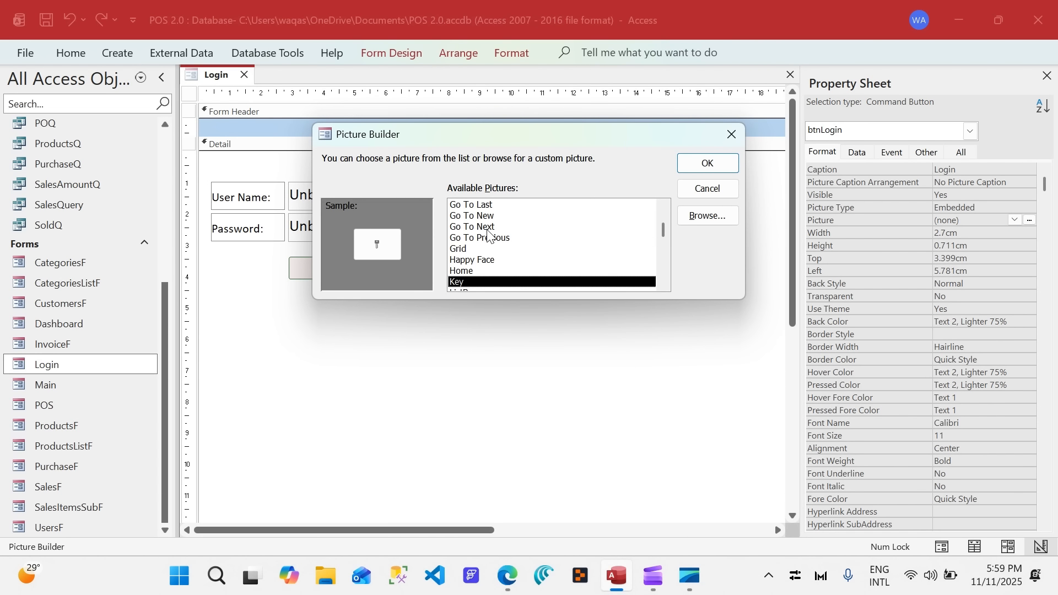
{"action": "double_click", "coordinate": [475, 282]}
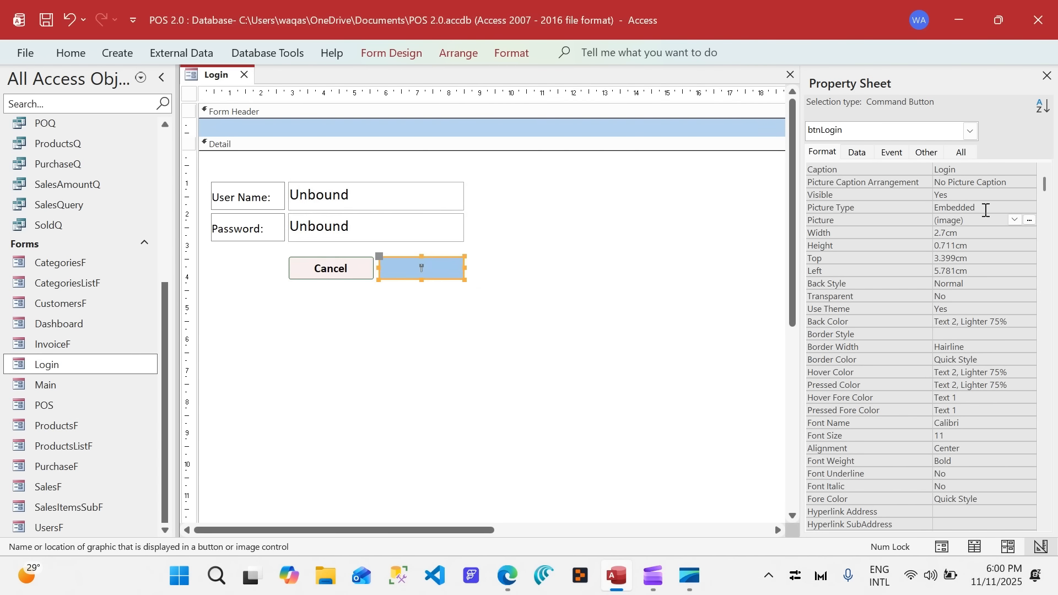
Set the Login button's picture caption arrangement to General so it has both icon and caption.
{"action": "double_click", "coordinate": [969, 184]}
{"action": "left_click", "coordinate": [421, 268]}
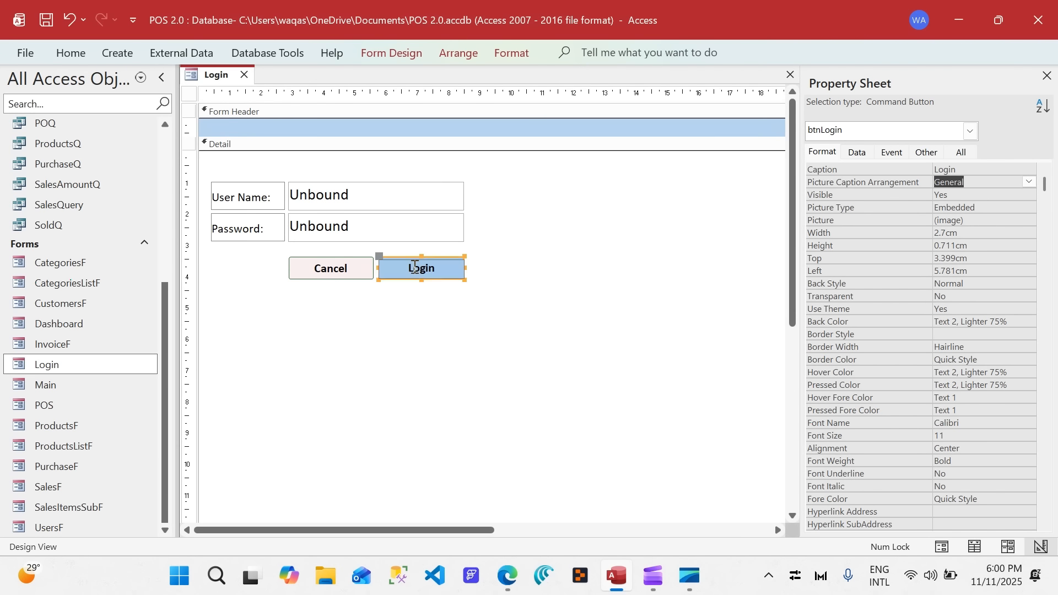
{"action": "left_click", "coordinate": [436, 327]}
Assign the built-in Close Window picture to the Cancel button and set its picture caption arrangement to General.
{"action": "left_click", "coordinate": [341, 273]}
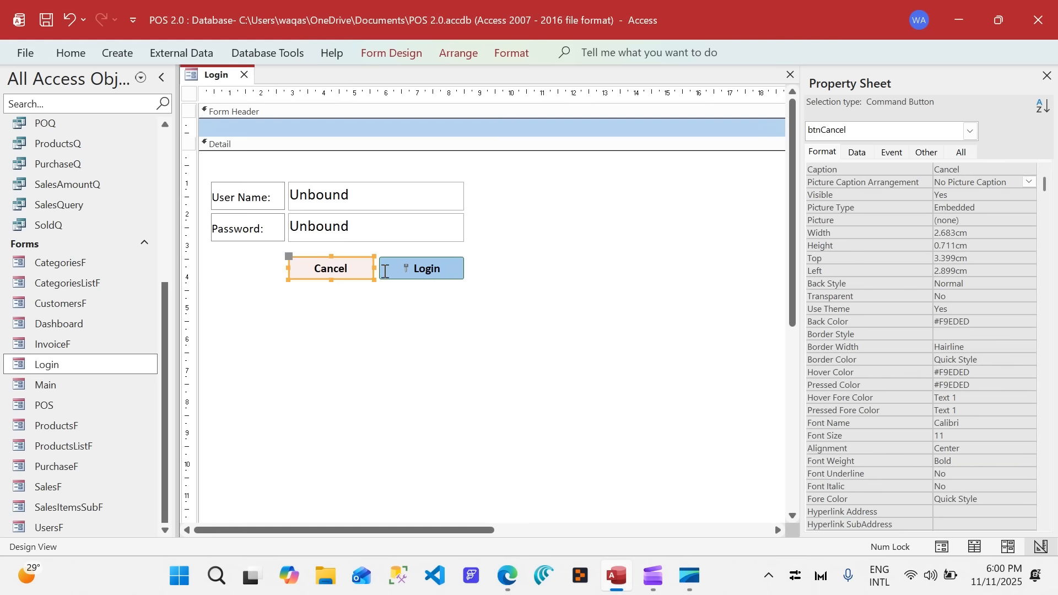
{"action": "left_click", "coordinate": [1015, 220]}
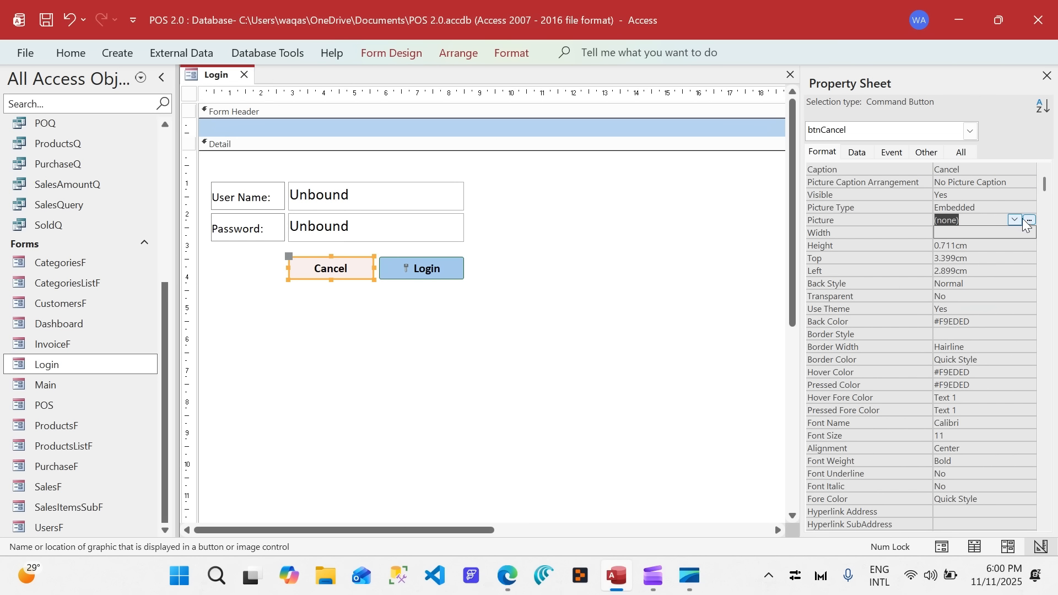
{"action": "left_click", "coordinate": [1032, 221]}
{"action": "left_click", "coordinate": [493, 230]}
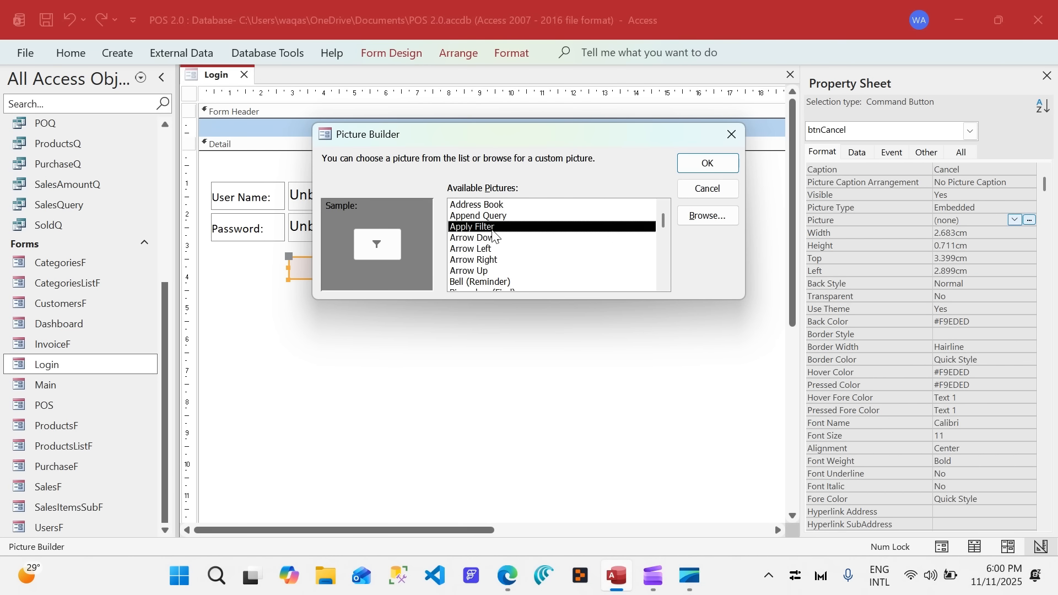
{"action": "key", "text": "c"}
{"action": "key", "text": "Down"}
{"action": "key", "text": "Down"}
{"action": "key", "text": "Down"}
{"action": "key", "text": "Down"}
{"action": "key", "text": "Down"}
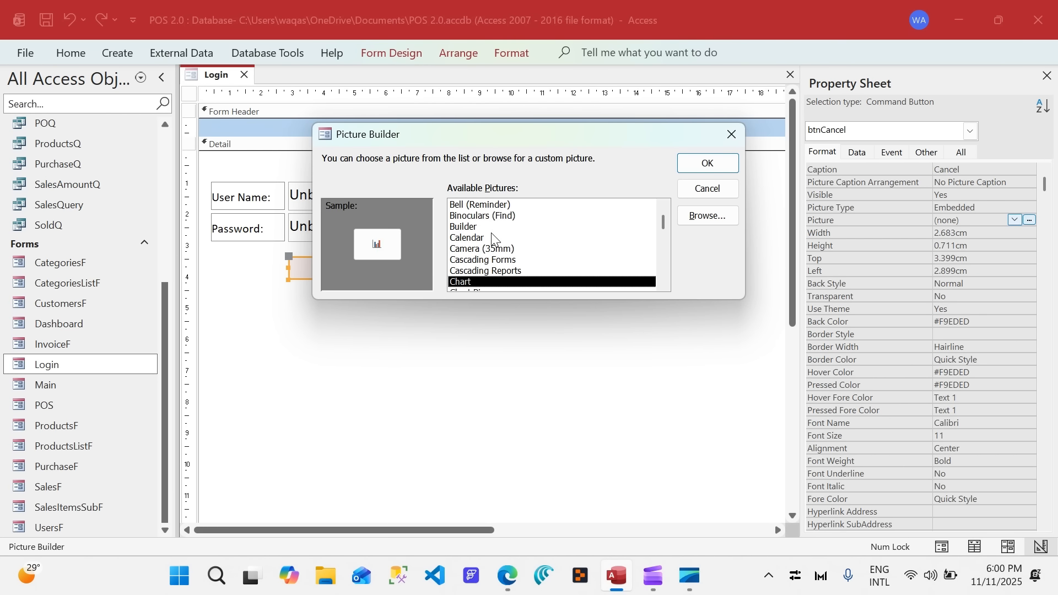
{"action": "key", "text": "Down"}
{"action": "key", "text": "Down"}
{"action": "key", "text": "Down"}
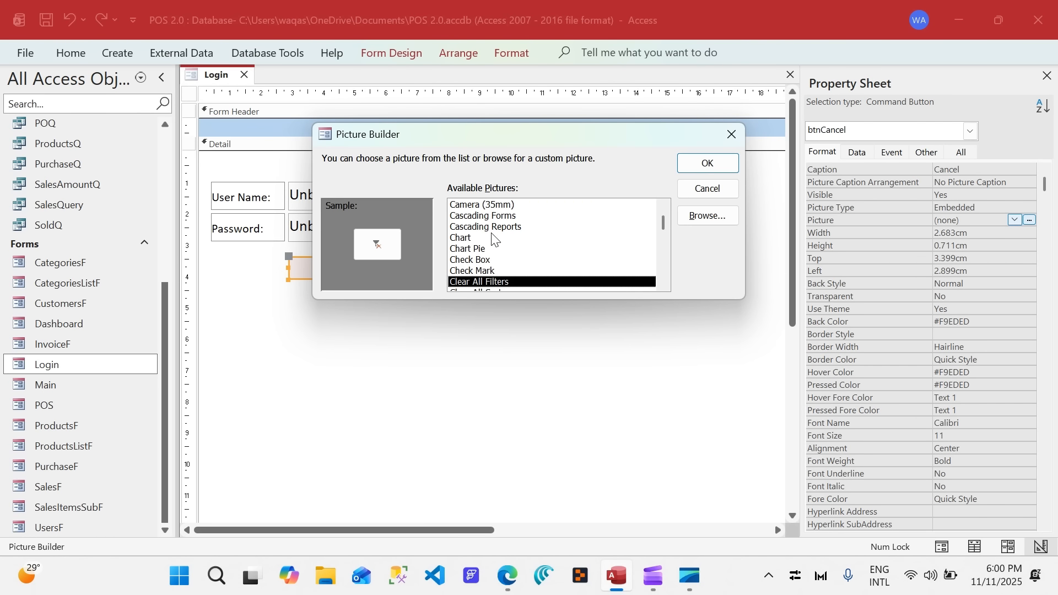
{"action": "key", "text": "Down"}
{"action": "key", "text": "Down"}
{"action": "key", "text": "Down"}
{"action": "key", "text": "Down"}
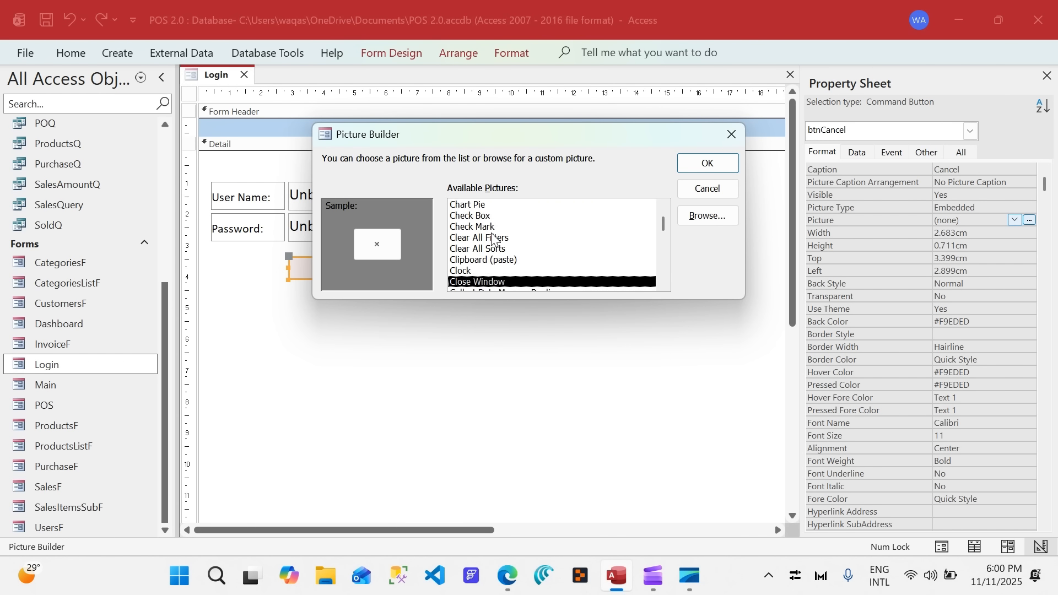
{"action": "left_click", "coordinate": [709, 164]}
{"action": "left_click", "coordinate": [880, 187]}
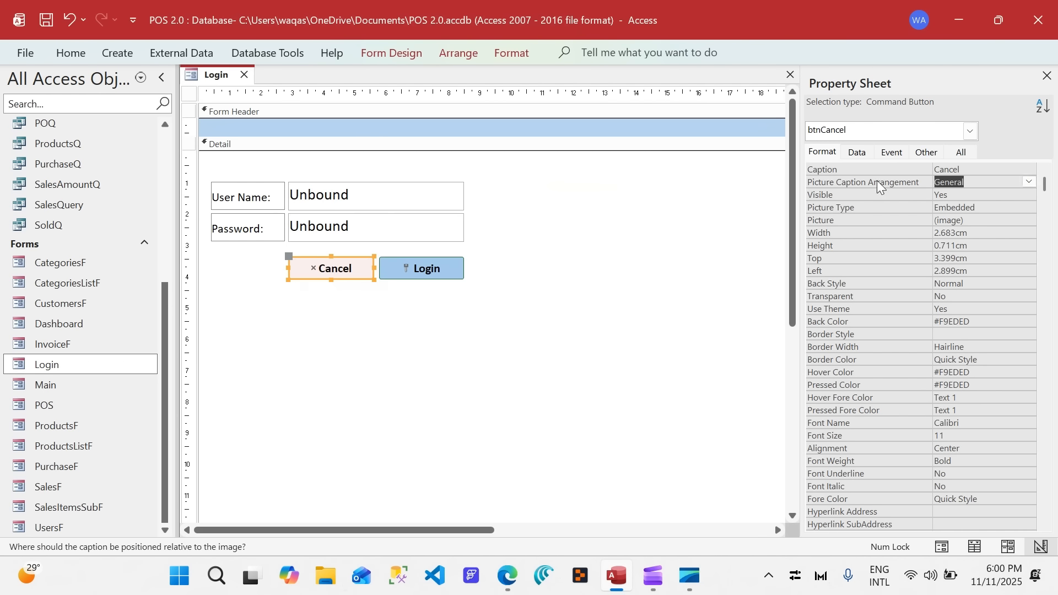
{"action": "left_click", "coordinate": [390, 334]}
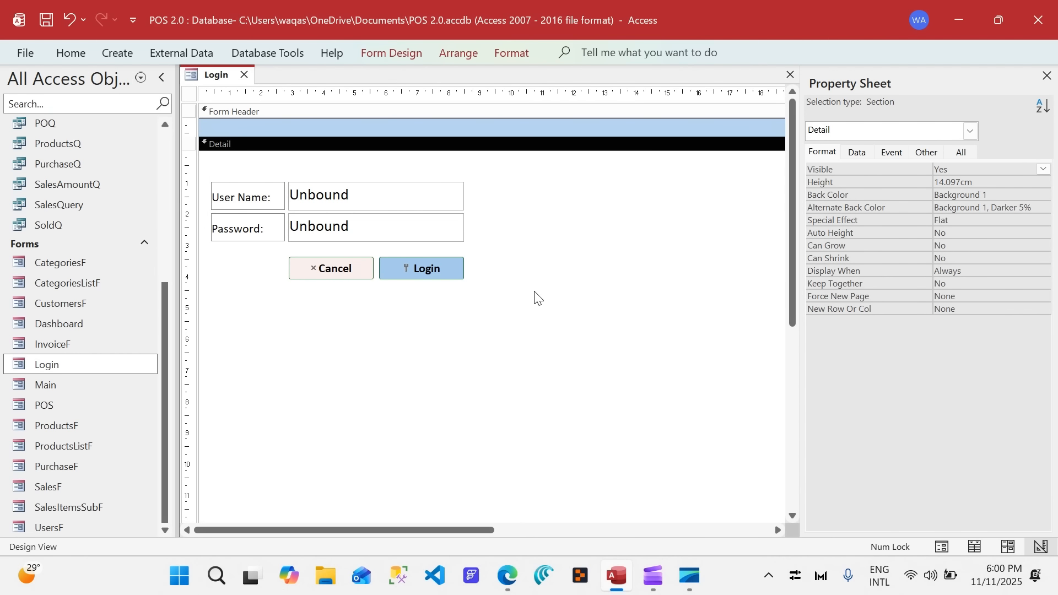
Open the Login form in Form View and clear the prefilled password.
{"action": "right_click", "coordinate": [225, 80]}
{"action": "left_click", "coordinate": [281, 163]}
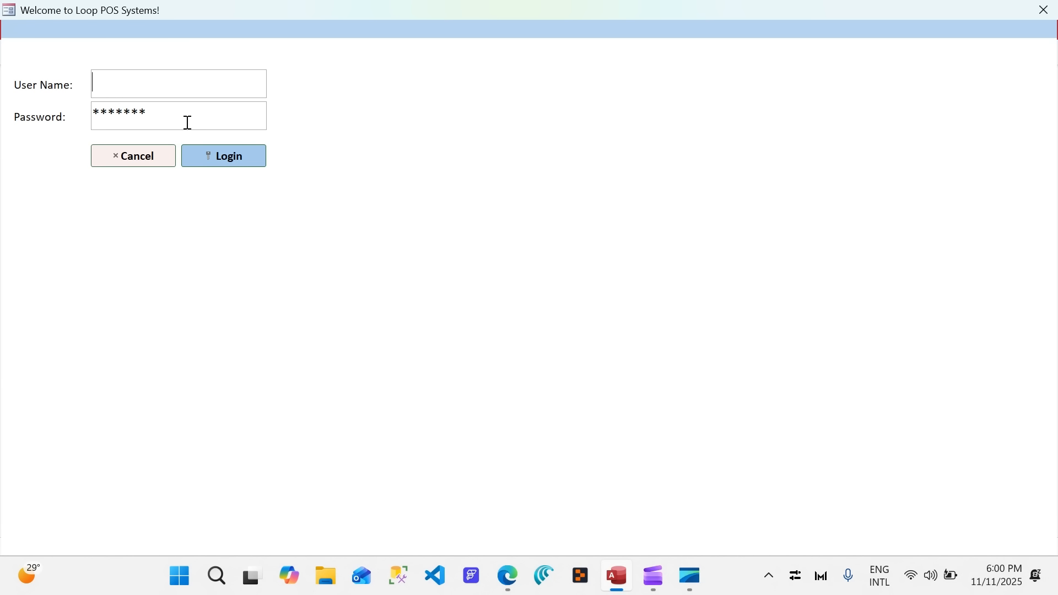
{"action": "left_click_drag", "start_coordinate": [149, 112], "coordinate": [26, 117]}
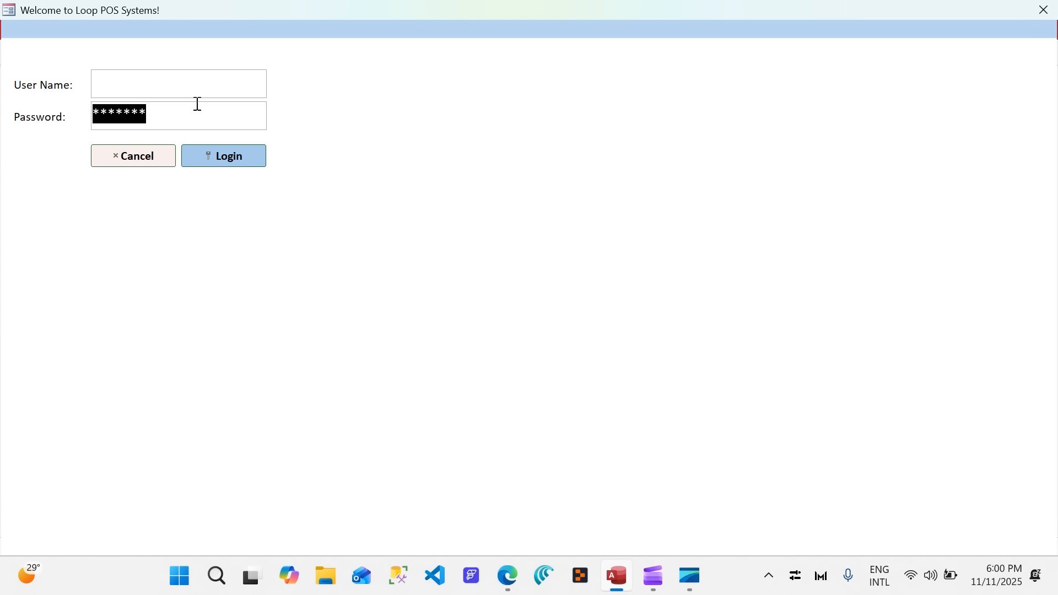
{"action": "key", "text": "BackSpace"}
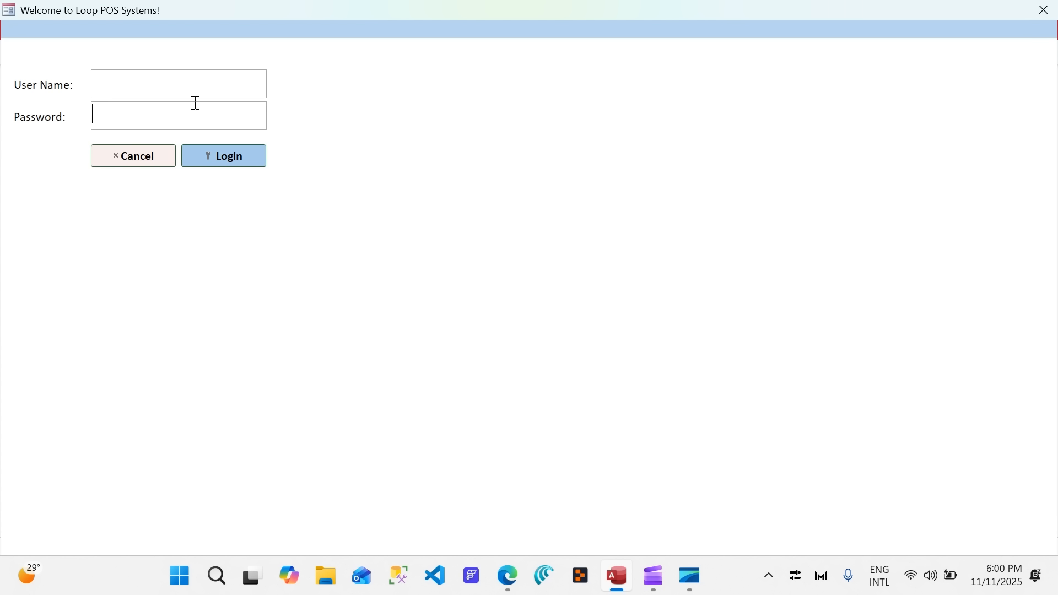
Log in with the manager's user name and account password, and dismiss the welcome message.
{"action": "left_click", "coordinate": [191, 80]}
{"action": "type", "text": "ron"}
{"action": "key", "text": "BackSpace"}
{"action": "key", "text": "BackSpace"}
{"action": "key", "text": "BackSpace"}
{"action": "type", "text": "iron man"}
{"action": "key", "text": "Tab"}
{"action": "left_click", "coordinate": [213, 165]}
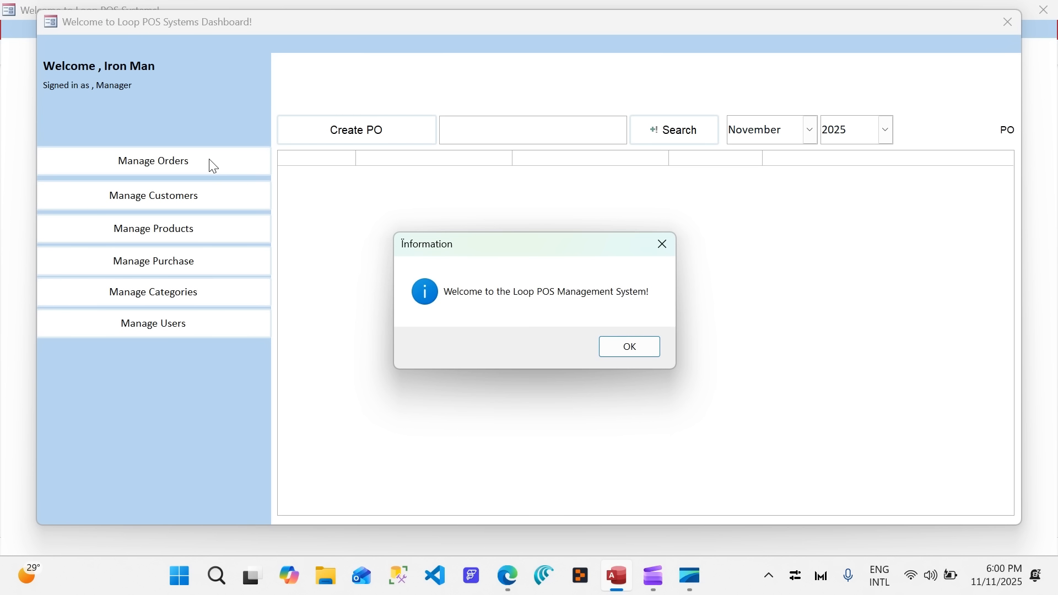
{"action": "left_click", "coordinate": [618, 347]}
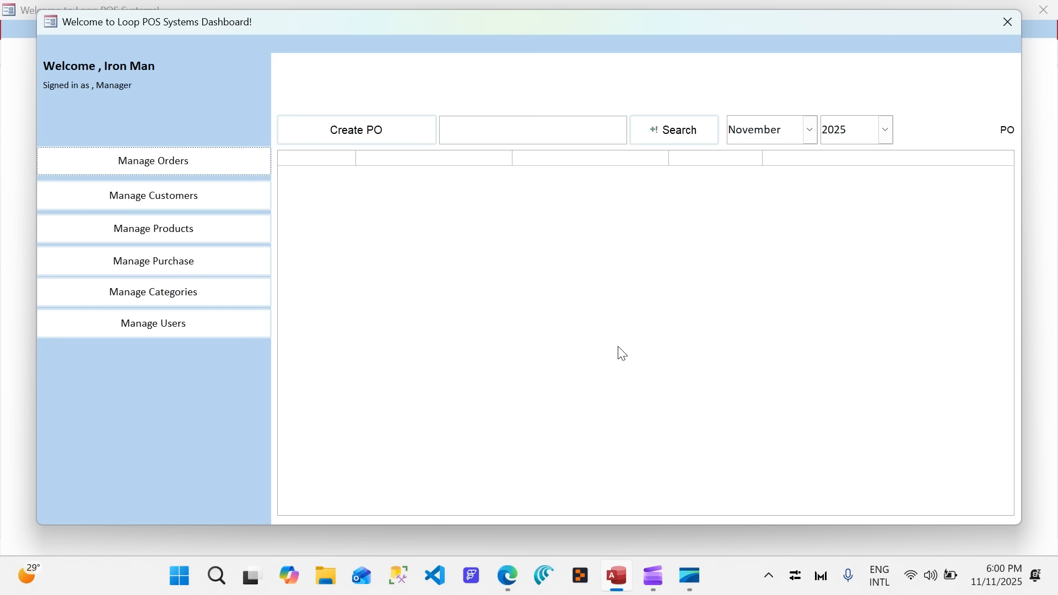
Look through the dashboard's Customers, Products, Purchase, Categories, Users and Orders lists.
{"action": "left_click_drag", "start_coordinate": [555, 31], "coordinate": [555, 59]}
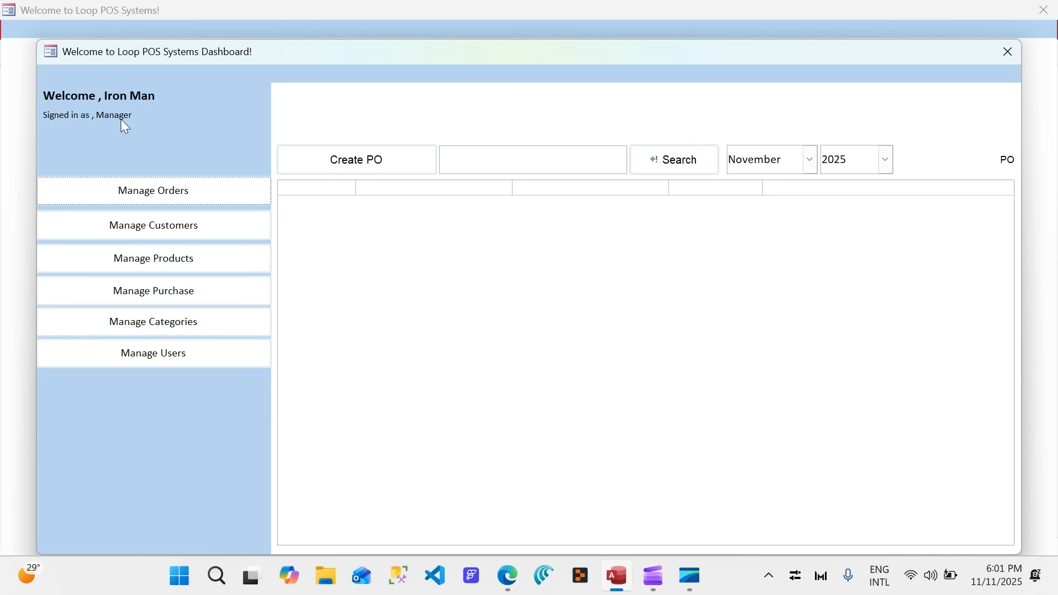
{"action": "left_click", "coordinate": [198, 228]}
{"action": "left_click", "coordinate": [195, 260]}
{"action": "left_click", "coordinate": [198, 292]}
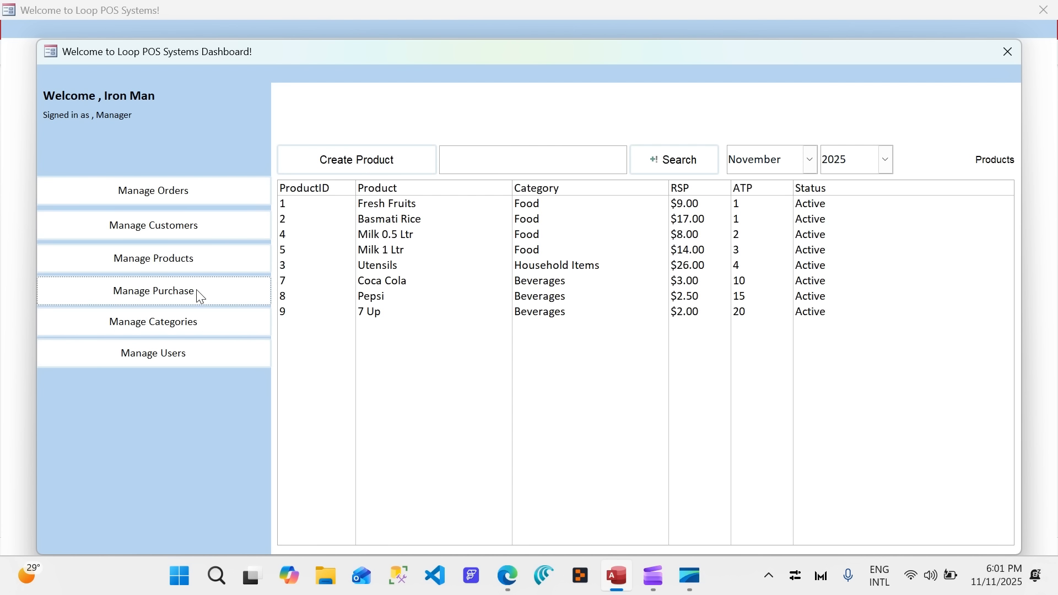
{"action": "left_click", "coordinate": [193, 323]}
{"action": "left_click", "coordinate": [197, 355]}
{"action": "left_click", "coordinate": [189, 292]}
{"action": "left_click", "coordinate": [190, 265]}
{"action": "left_click", "coordinate": [184, 234]}
{"action": "left_click", "coordinate": [185, 190]}
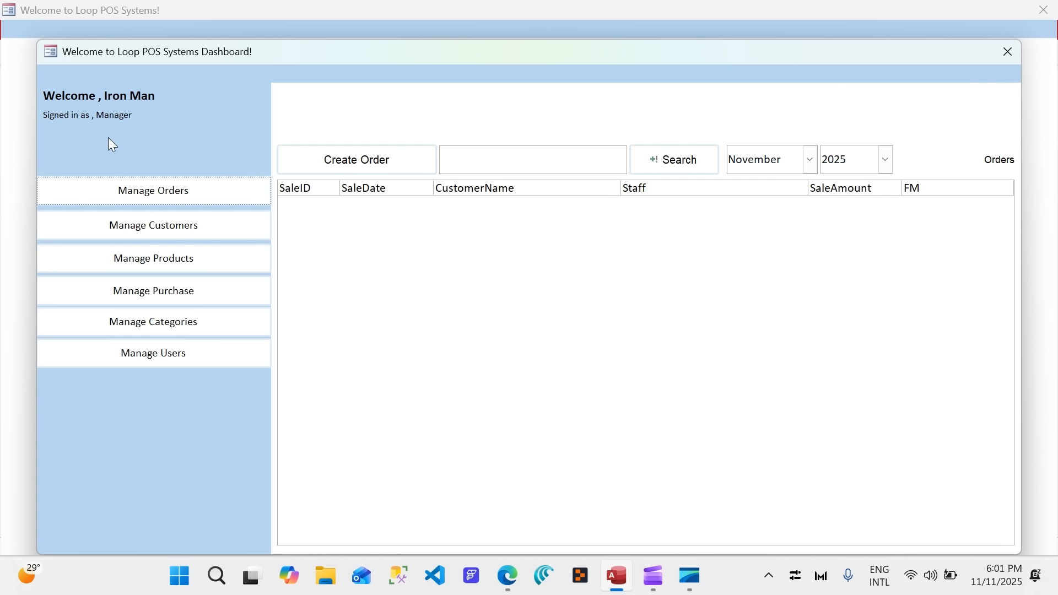
{"action": "left_click", "coordinate": [190, 271]}
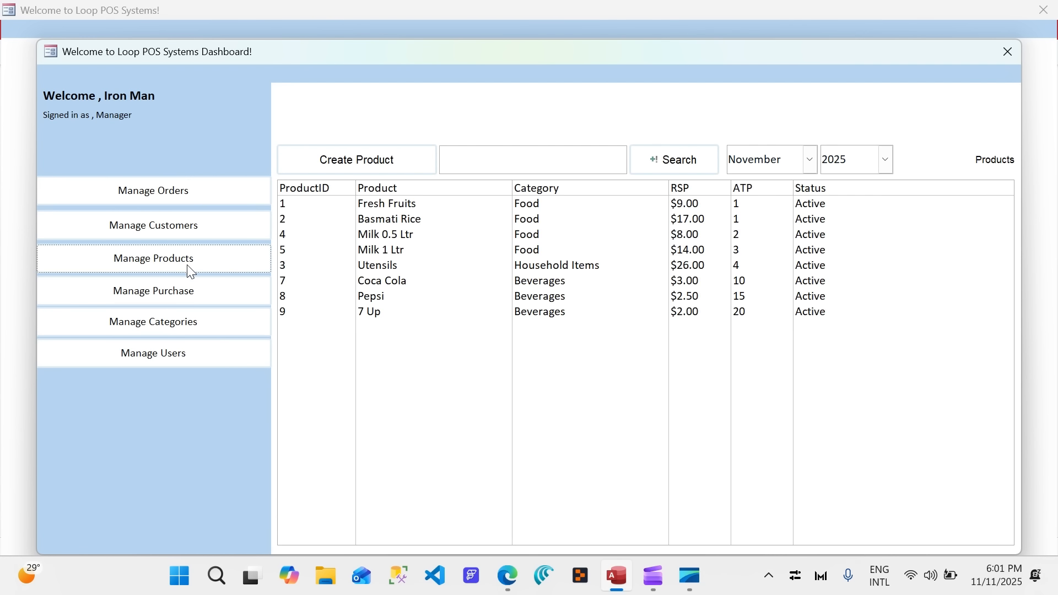
{"action": "left_click", "coordinate": [202, 302]}
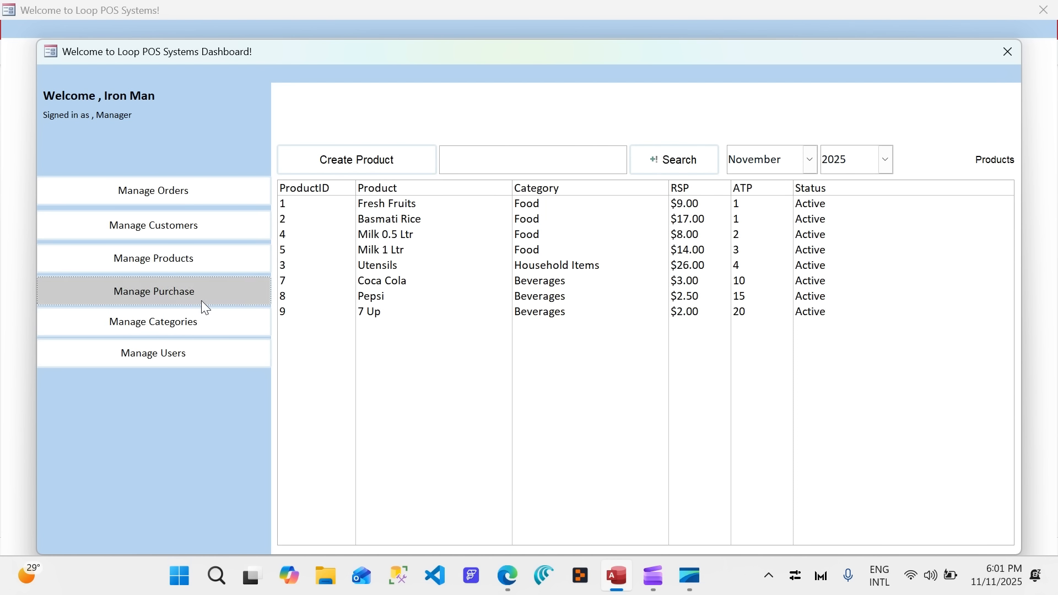
{"action": "left_click", "coordinate": [199, 334]}
{"action": "left_click", "coordinate": [191, 362]}
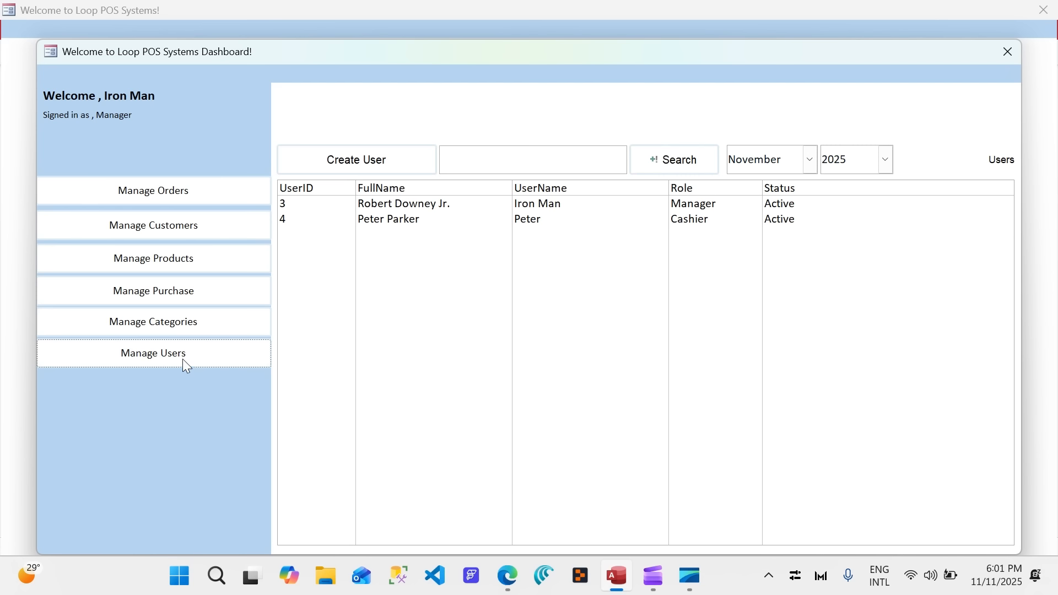
{"action": "left_click", "coordinate": [144, 238]}
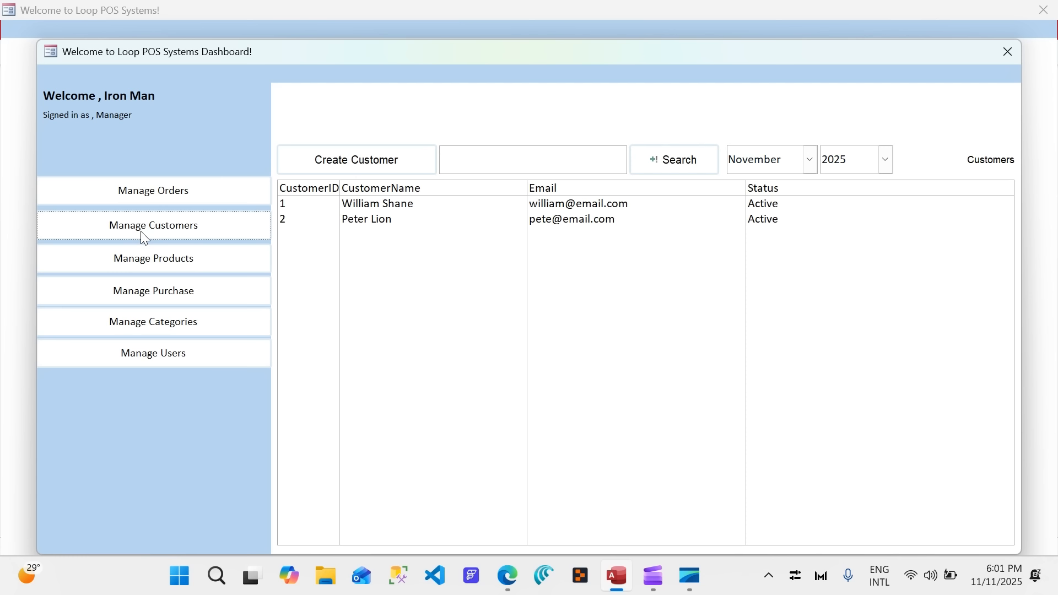
{"action": "left_click", "coordinate": [156, 198]}
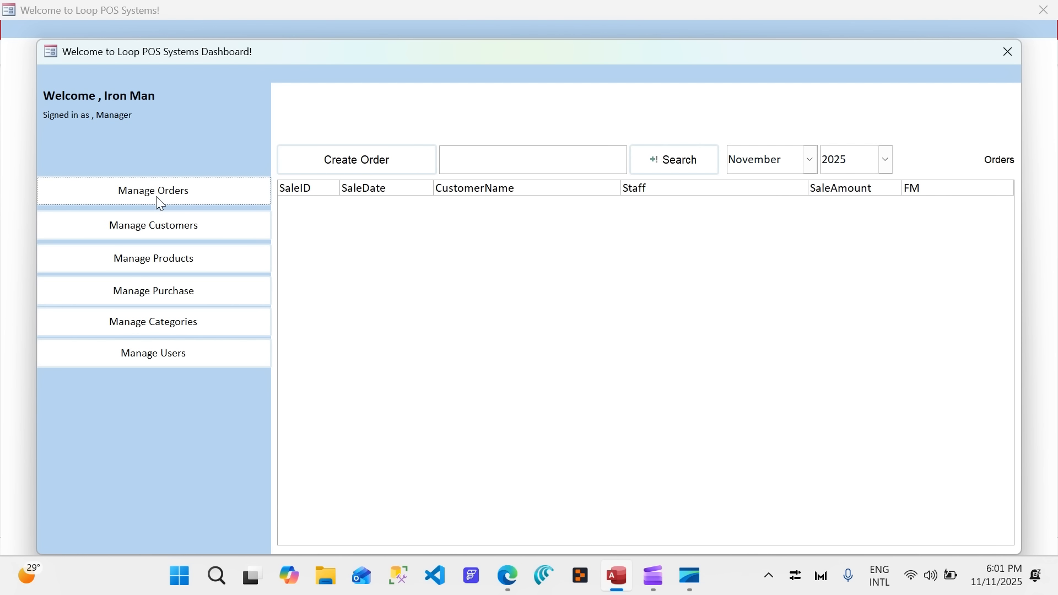